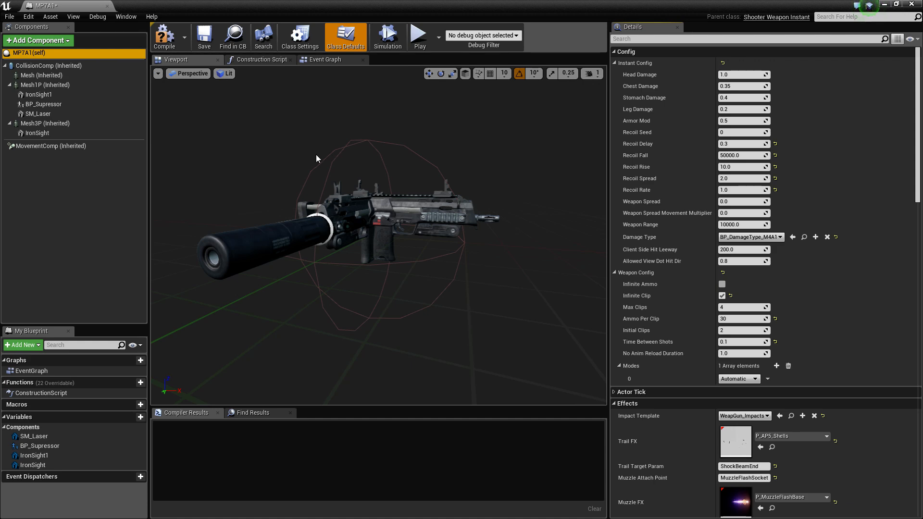
# Inspect the third-person weapon mesh Mesh3P and its attached IronSight component, including their transform, mesh and socket settings
pyautogui.click(419, 224)
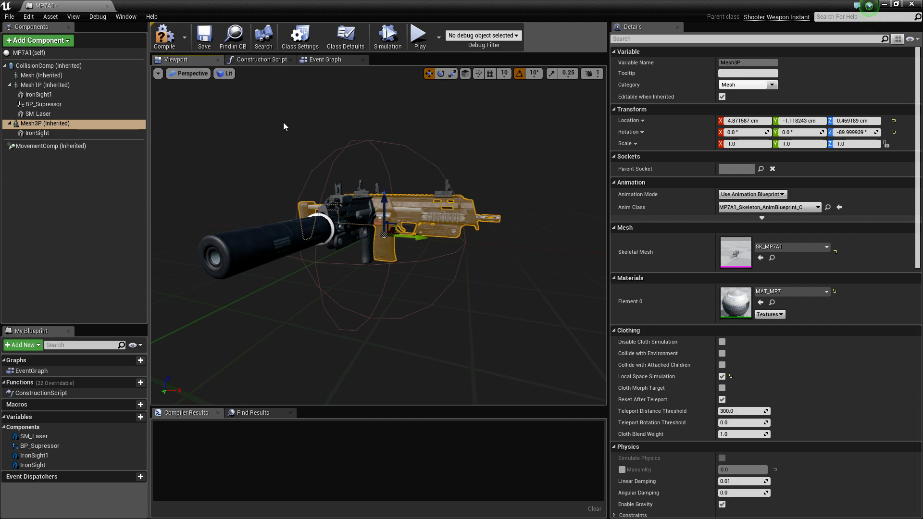
pyautogui.scroll(1, 373, 186)
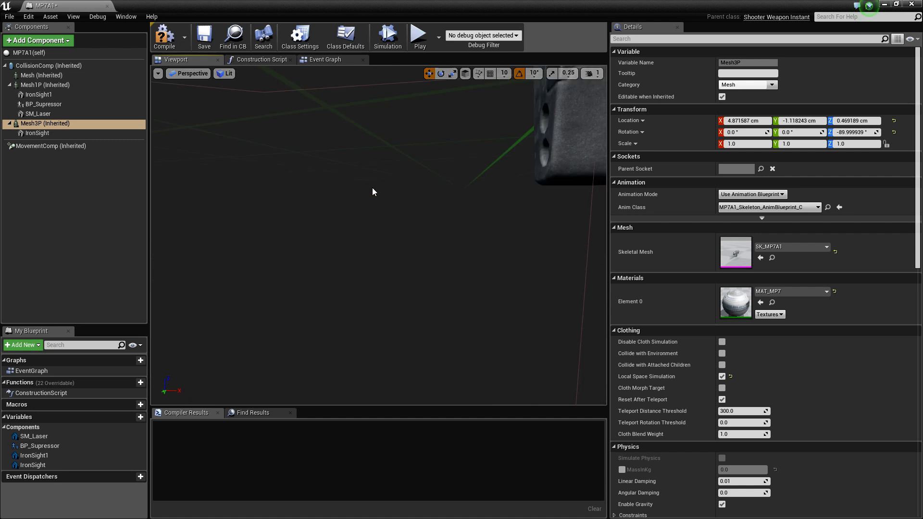
pyautogui.scroll(-1, 373, 186)
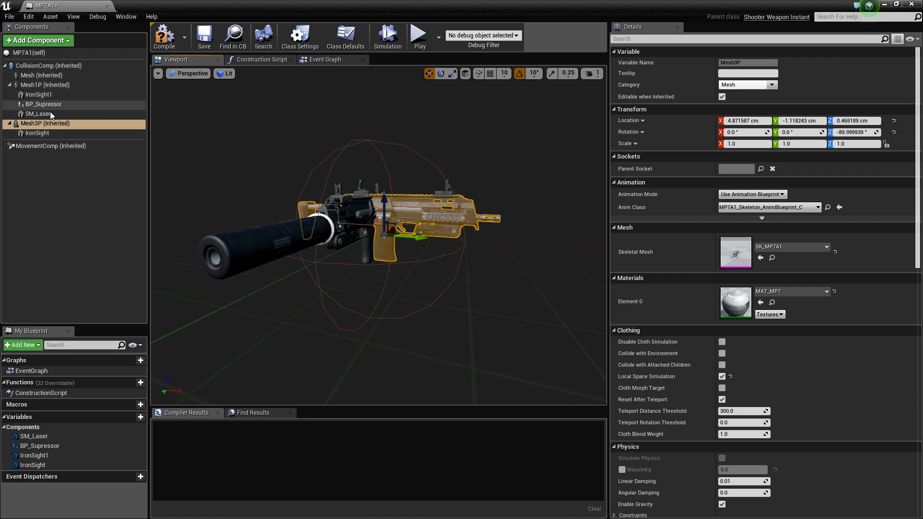
pyautogui.click(46, 136)
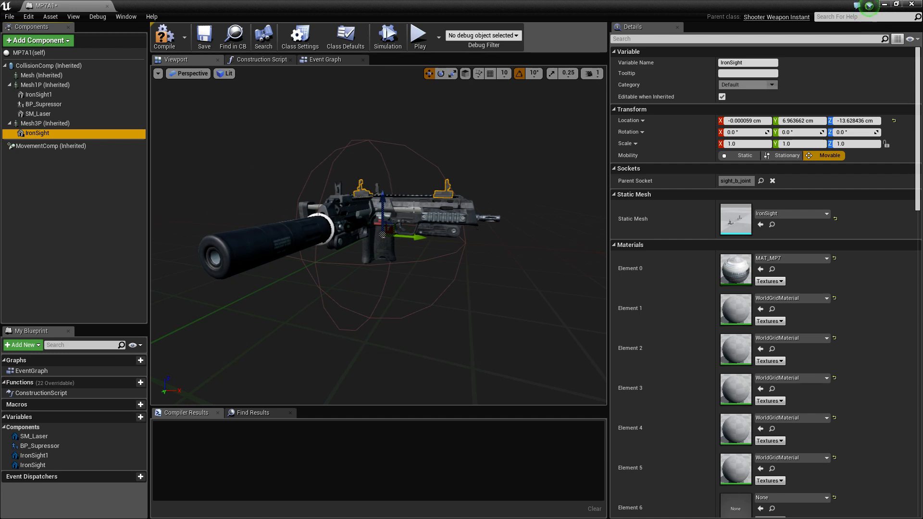
pyautogui.click(417, 208)
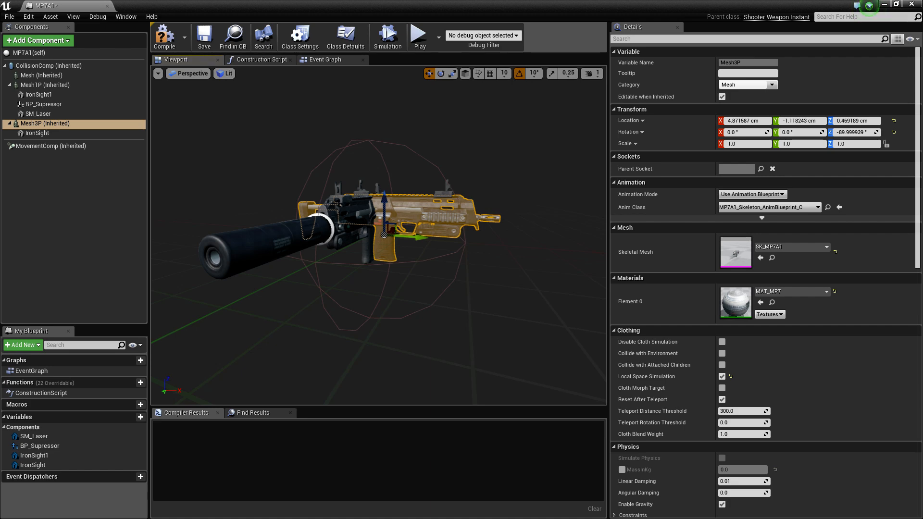
pyautogui.click(450, 191)
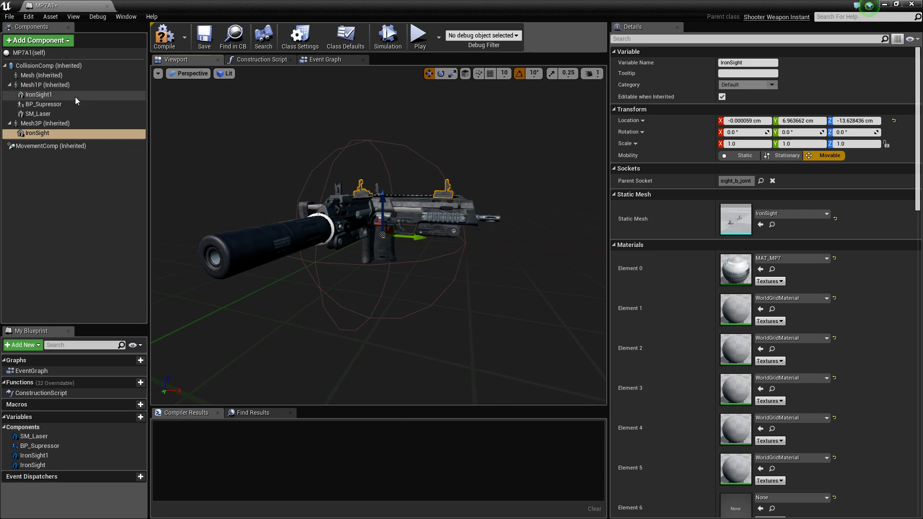
pyautogui.click(64, 131)
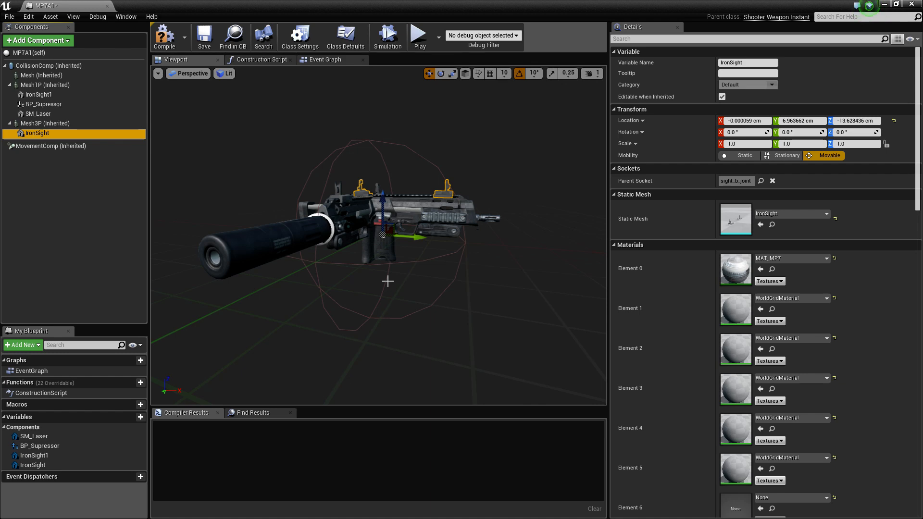
# Move the BP_Supressor component along the weapon's barrel to a Y location of about -3.3 cm
pyautogui.click(291, 232)
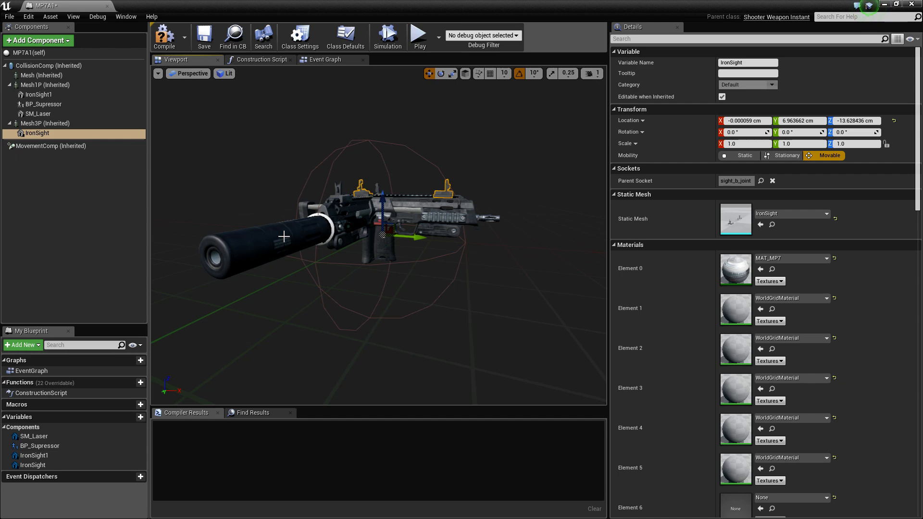
pyautogui.click(54, 105)
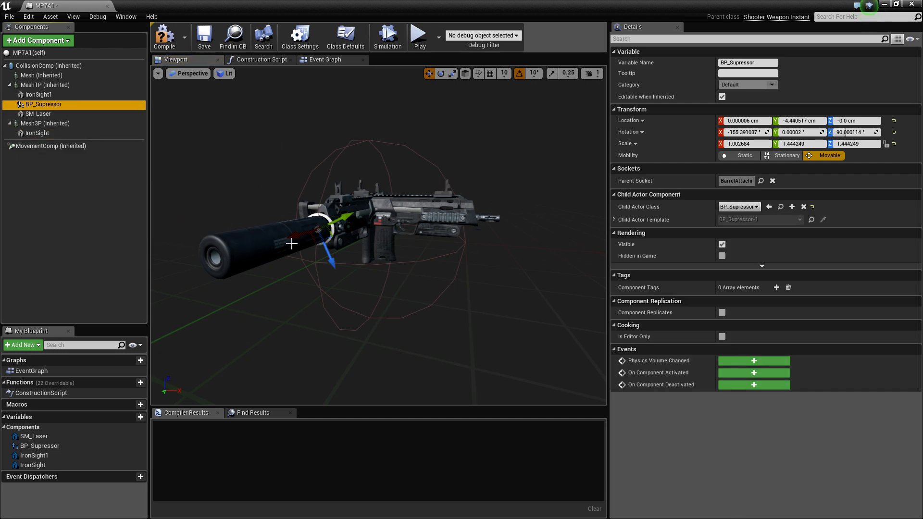
pyautogui.moveTo(296, 236); pyautogui.dragTo(292, 239)
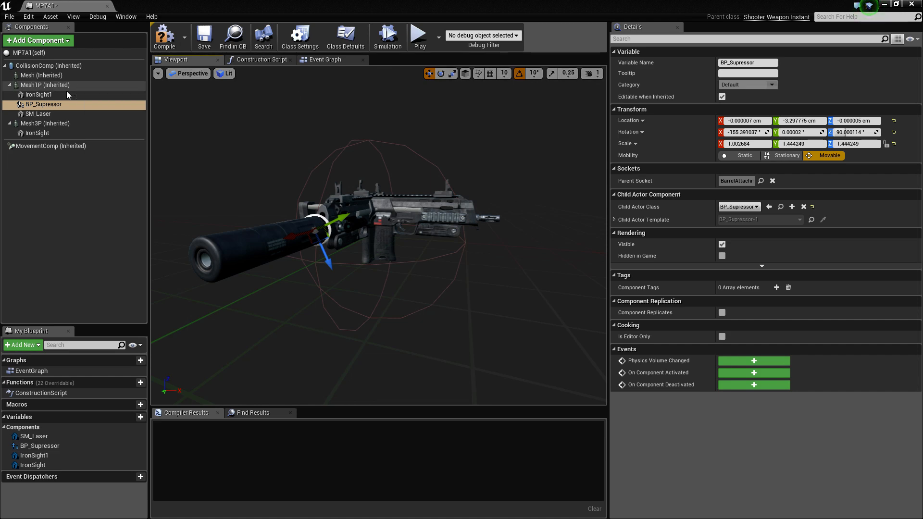
# Review the first-person attachments IronSight1 and BP_Supressor, and the Mesh3P component's animation, mesh and material settings
pyautogui.click(45, 95)
pyautogui.click(53, 105)
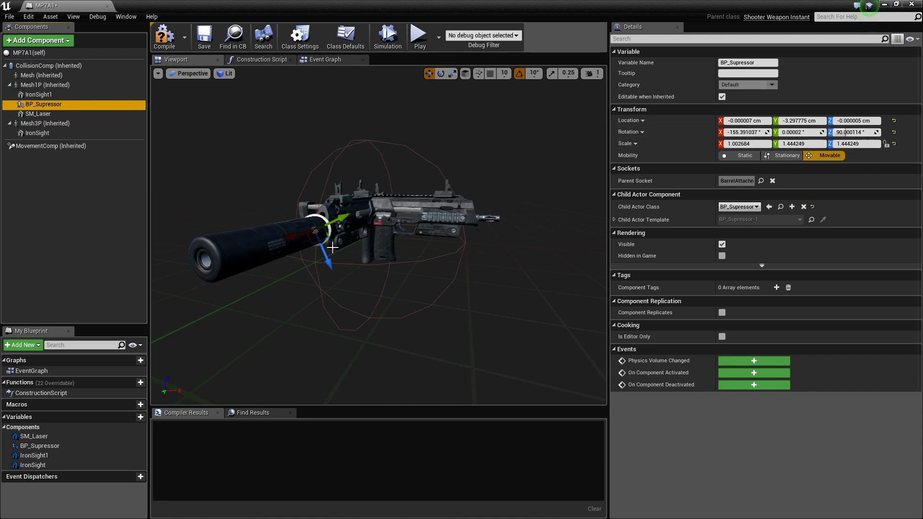
pyautogui.click(403, 209)
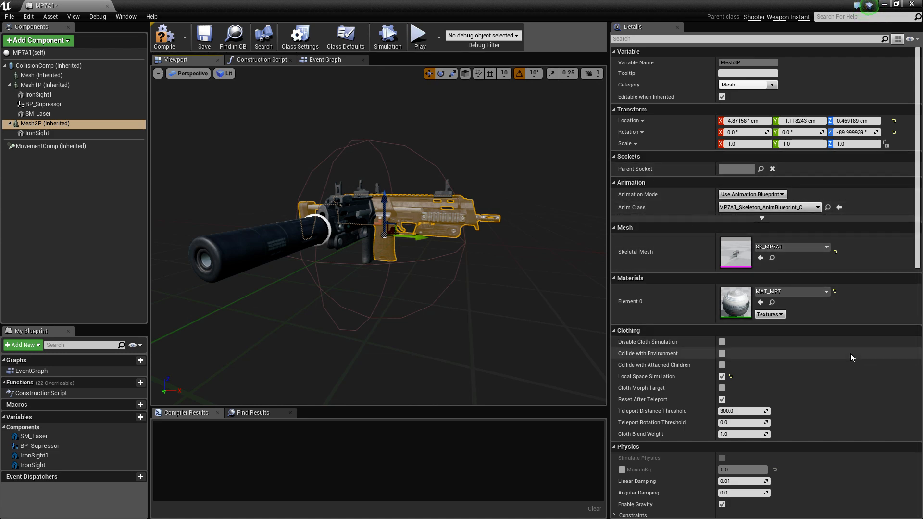
pyautogui.scroll(-1, 834, 353)
pyautogui.scroll(1, 830, 346)
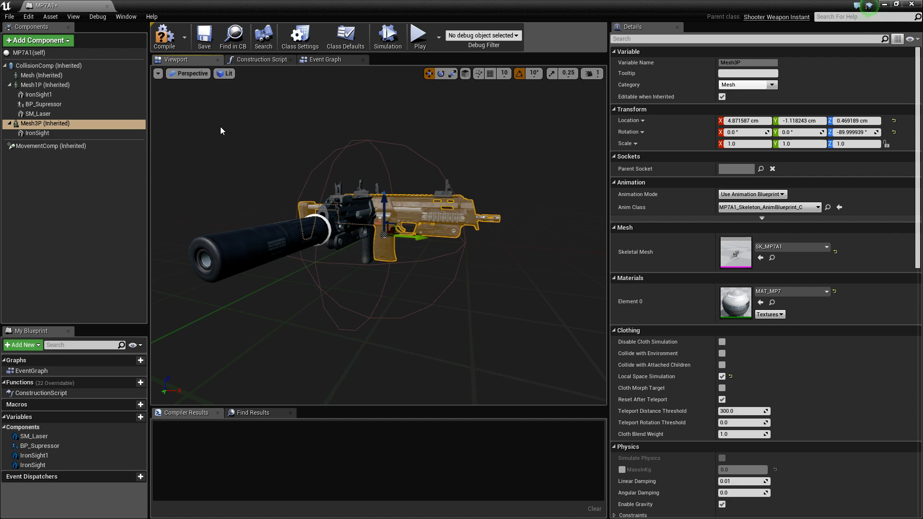
# Examine the MP7A1 class defaults for damage, recoil, range, ammo and firing mode in Instant Config and Weapon Config
pyautogui.click(27, 53)
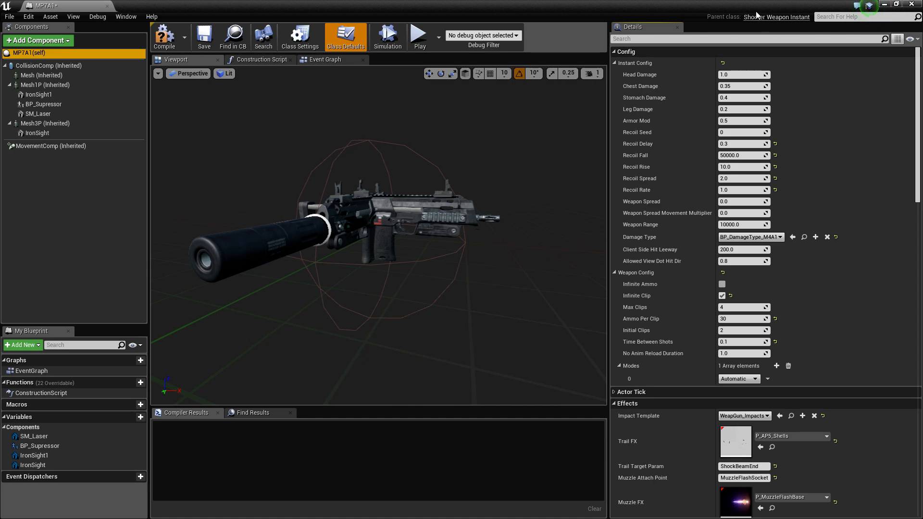
pyautogui.scroll(-2, 822, 137)
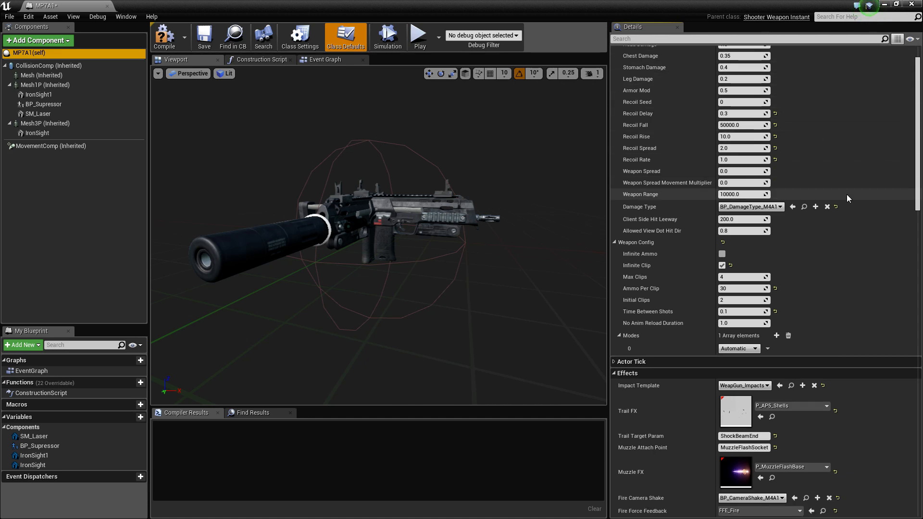
pyautogui.scroll(-2, 846, 194)
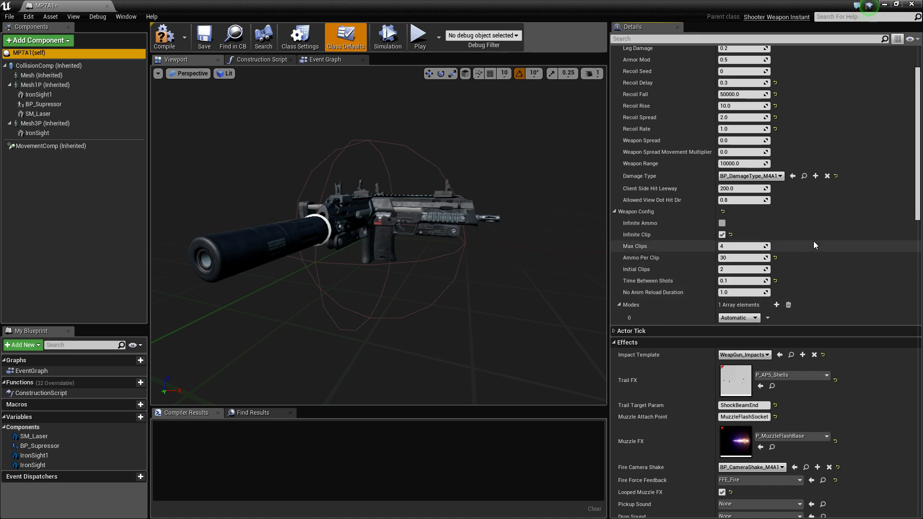
pyautogui.scroll(-1, 648, 235)
pyautogui.scroll(-2, 647, 235)
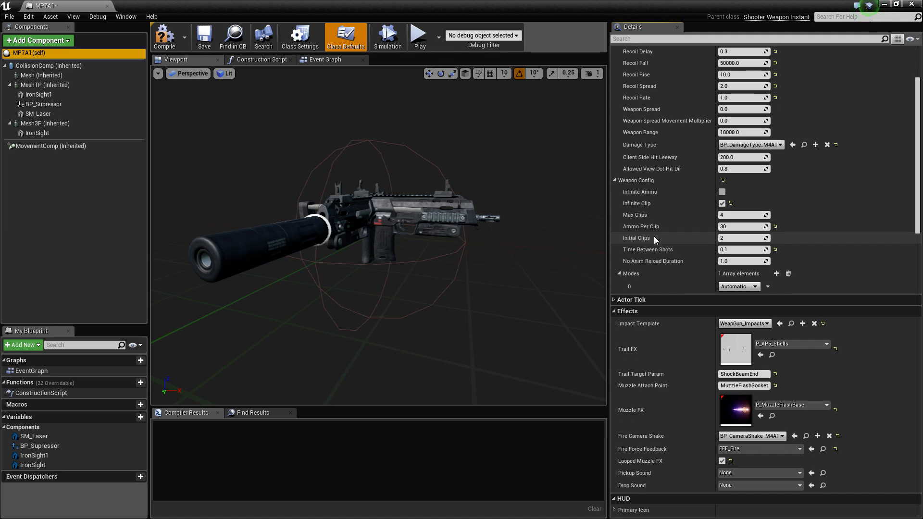
pyautogui.scroll(5, 750, 166)
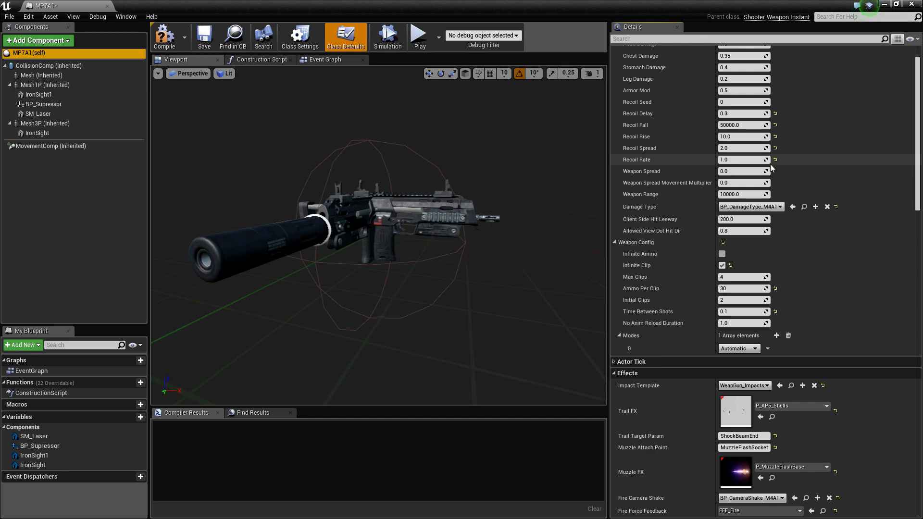
pyautogui.scroll(-3, 743, 194)
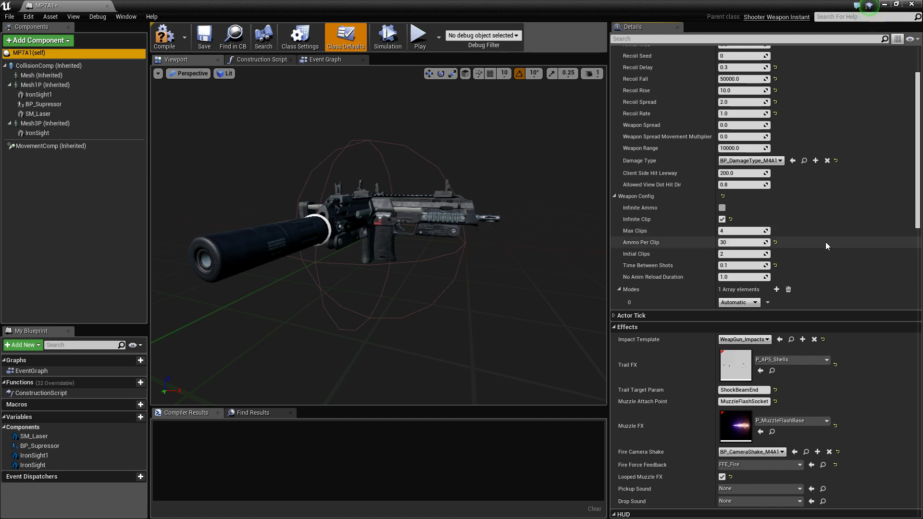
pyautogui.scroll(-3, 826, 241)
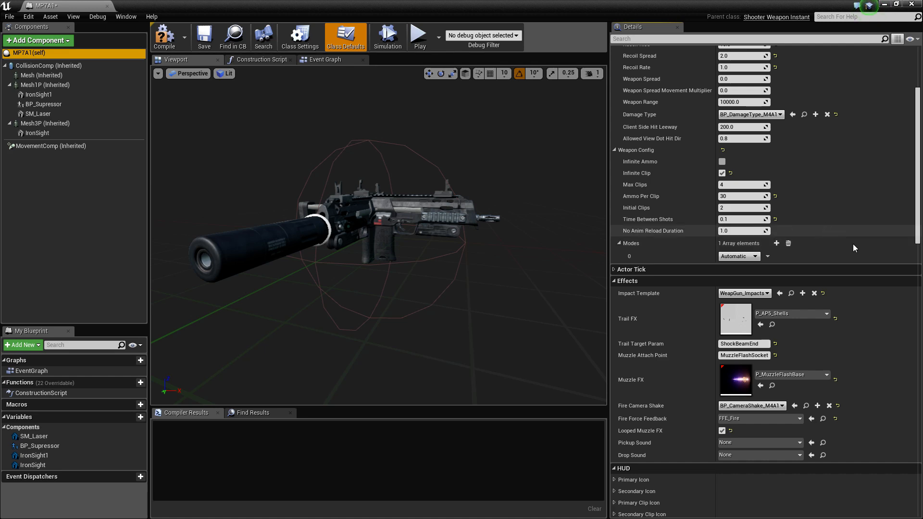
pyautogui.scroll(-3, 853, 244)
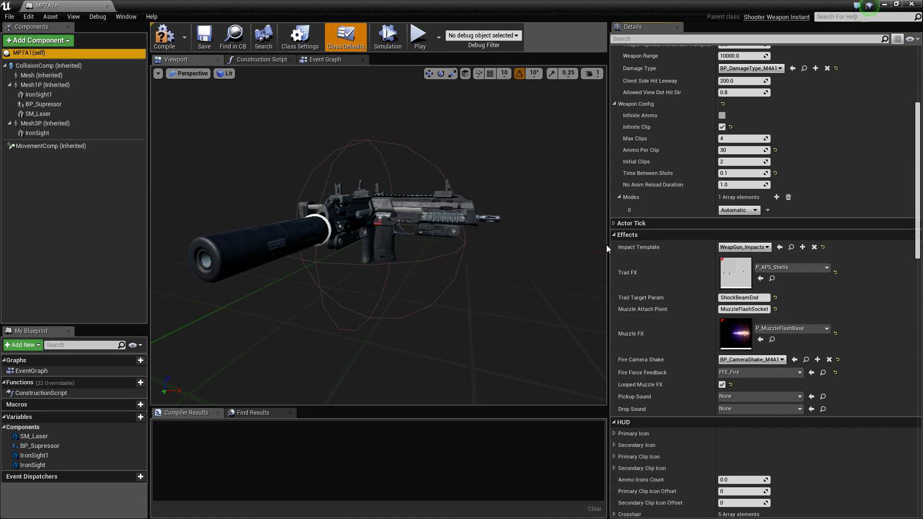
# Examine the weapon's Effects defaults, including impact template, trail and muzzle effects, camera shake, force feedback and sounds
pyautogui.click(243, 239)
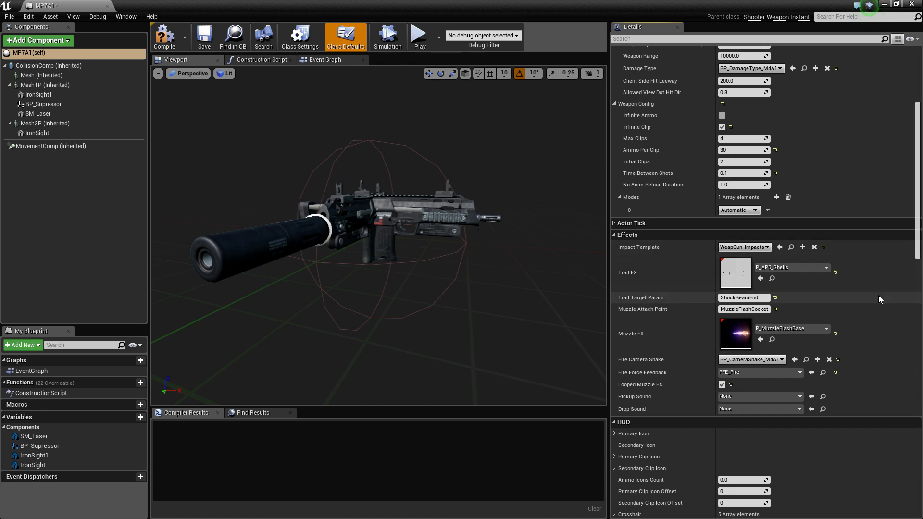
pyautogui.scroll(-1, 846, 292)
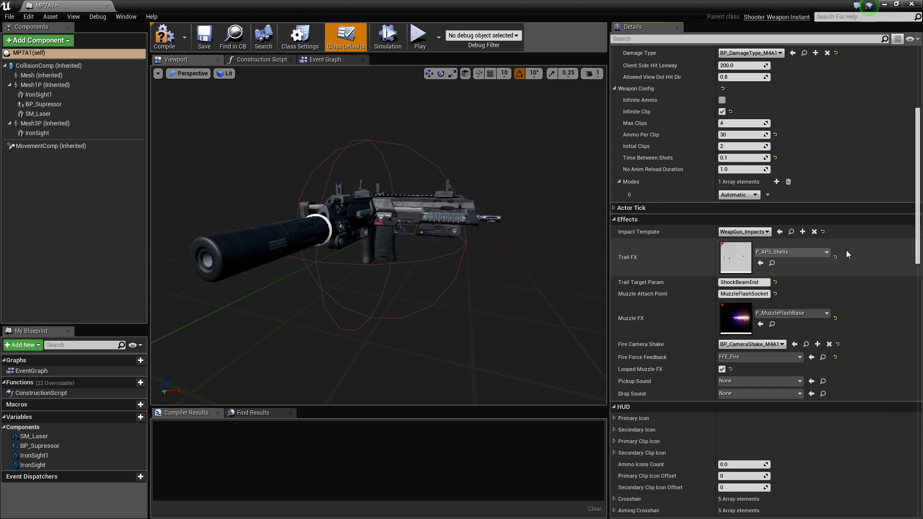
pyautogui.scroll(-2, 846, 250)
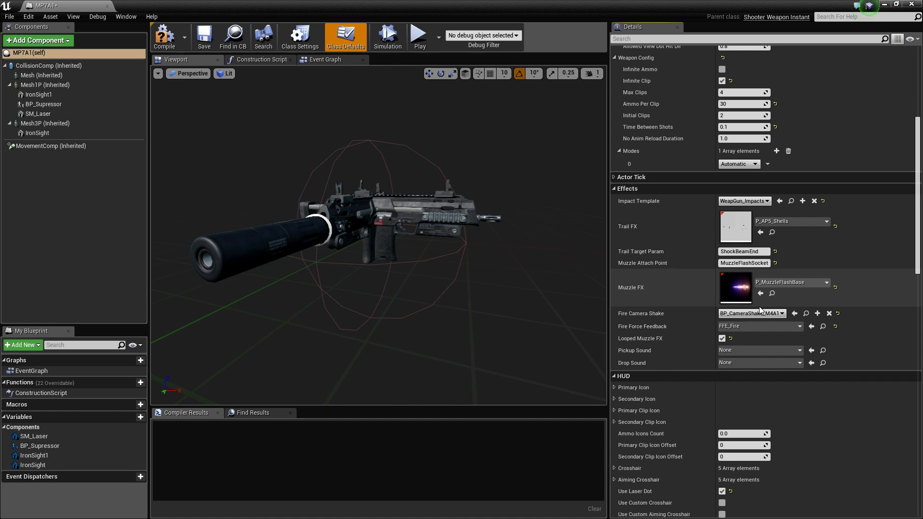
pyautogui.scroll(-2, 671, 310)
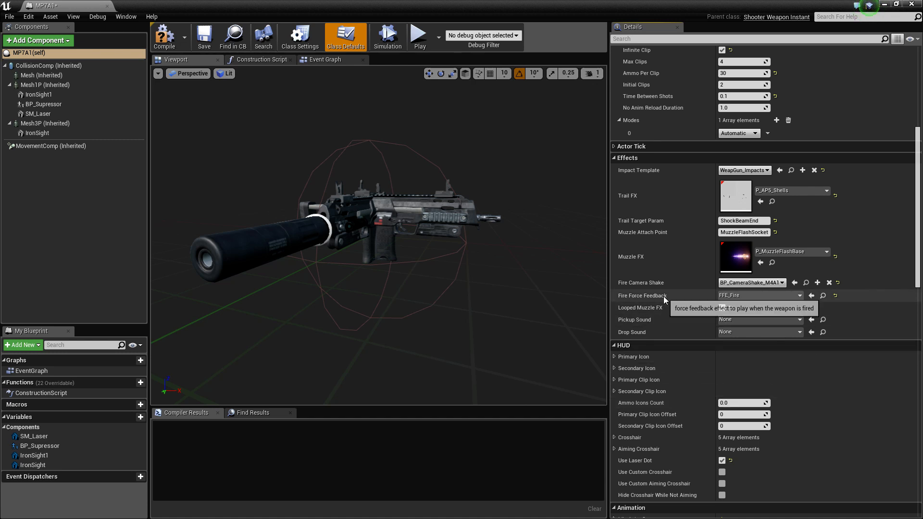
pyautogui.scroll(-1, 798, 355)
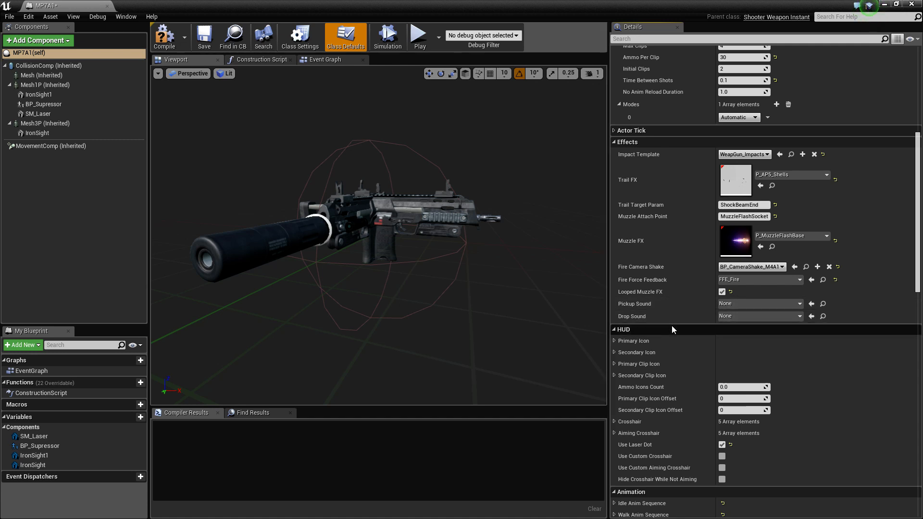
pyautogui.scroll(-3, 664, 327)
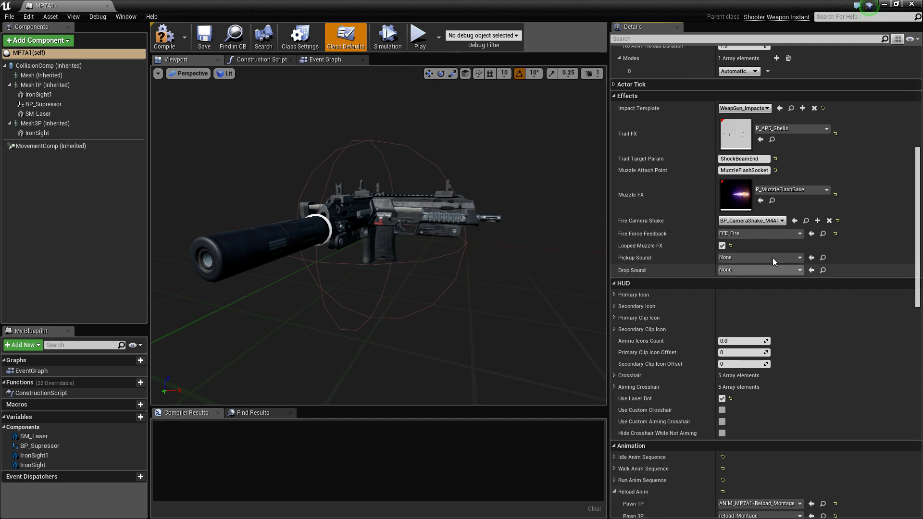
pyautogui.scroll(1, 774, 247)
pyautogui.scroll(10, 786, 217)
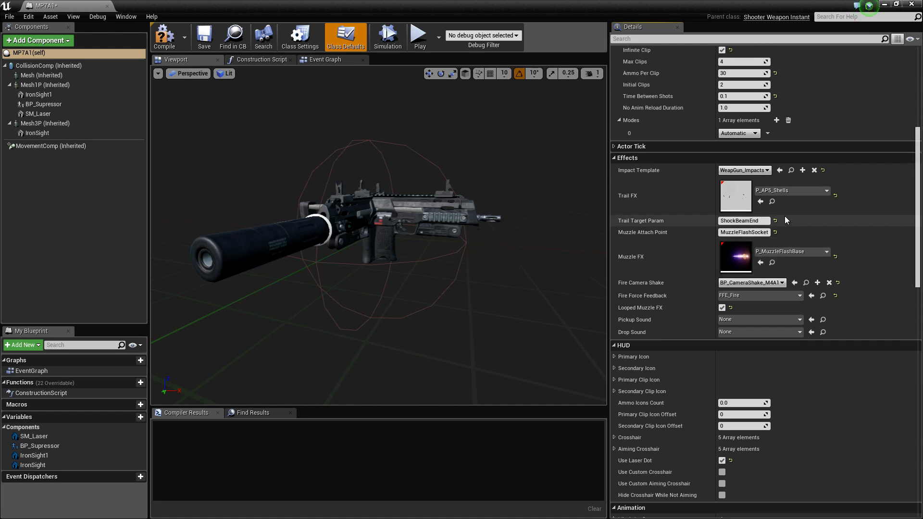
# Examine the texture and UV settings of the Primary Icon, Secondary Icon and Primary Clip Icon in the HUD defaults
pyautogui.scroll(-9, 776, 230)
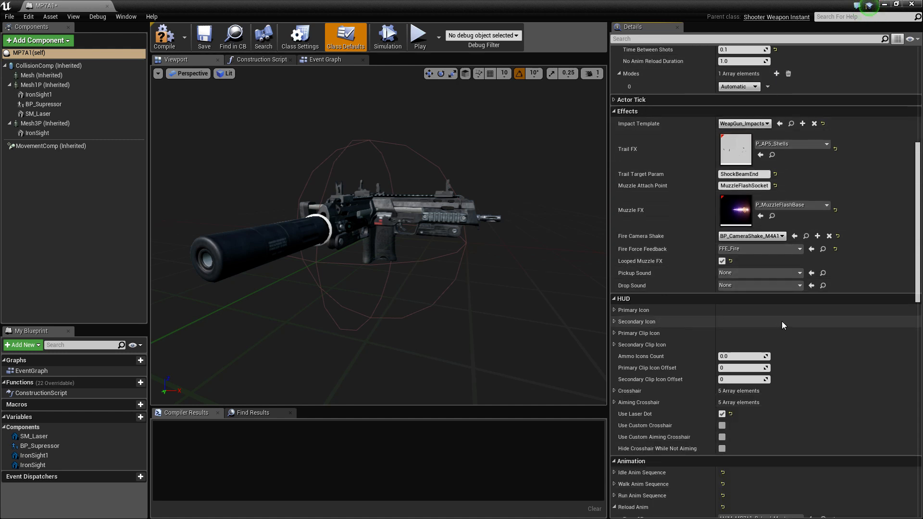
pyautogui.scroll(-4, 753, 283)
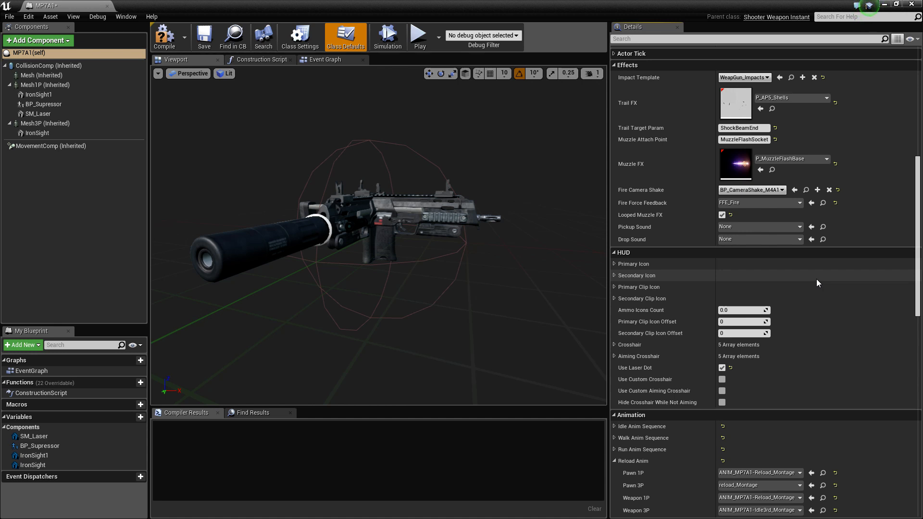
pyautogui.scroll(-3, 814, 281)
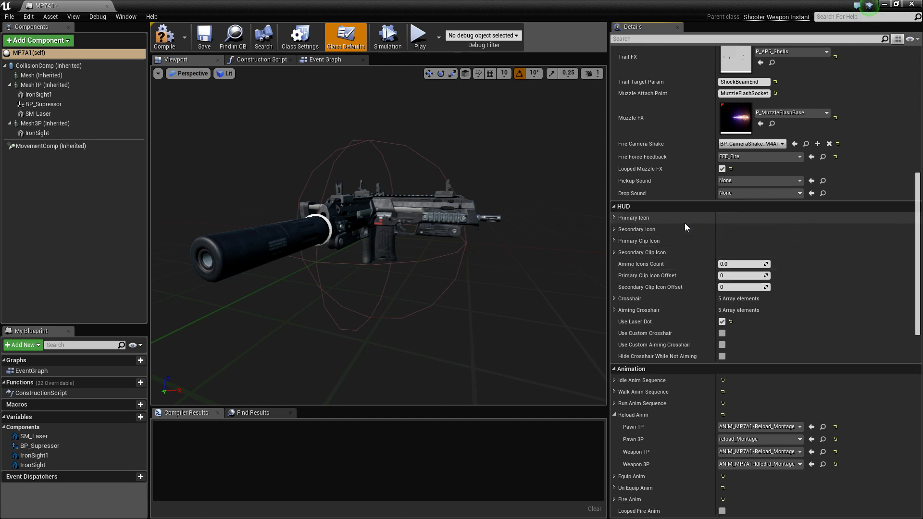
pyautogui.click(614, 218)
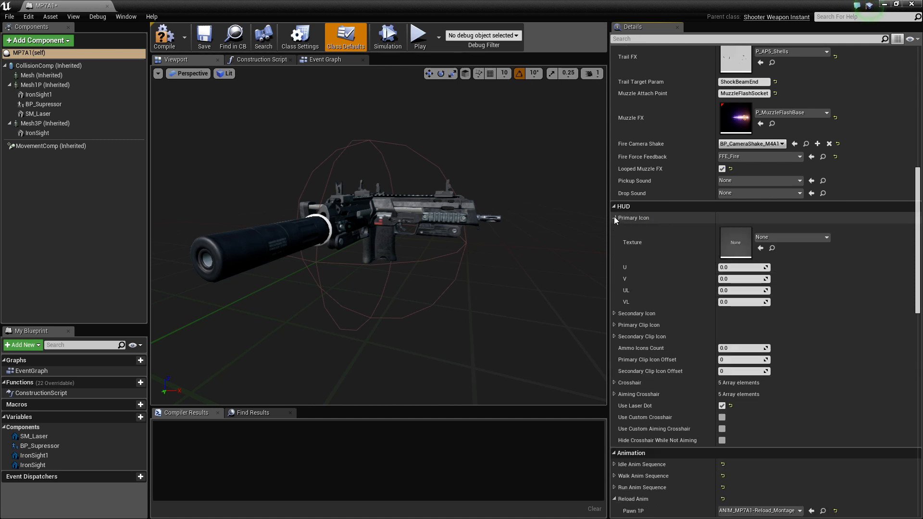
pyautogui.click(613, 314)
pyautogui.click(615, 410)
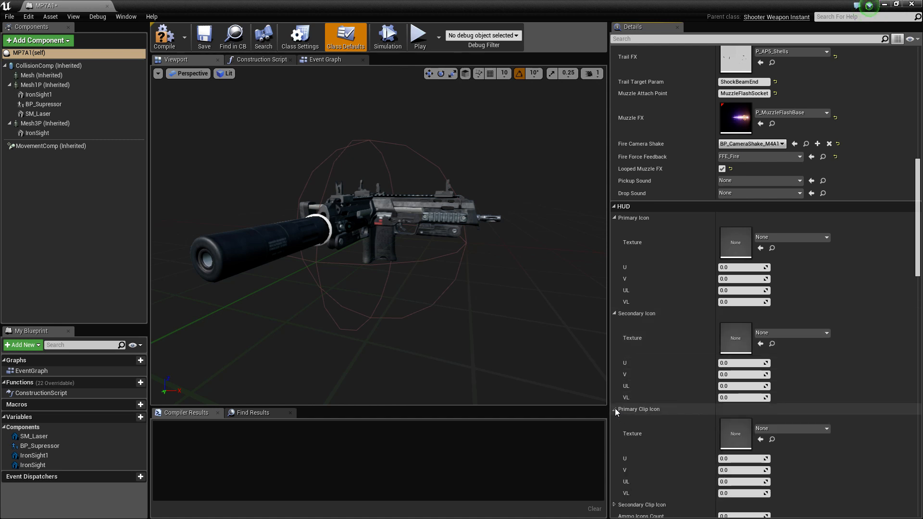
pyautogui.scroll(-3, 876, 312)
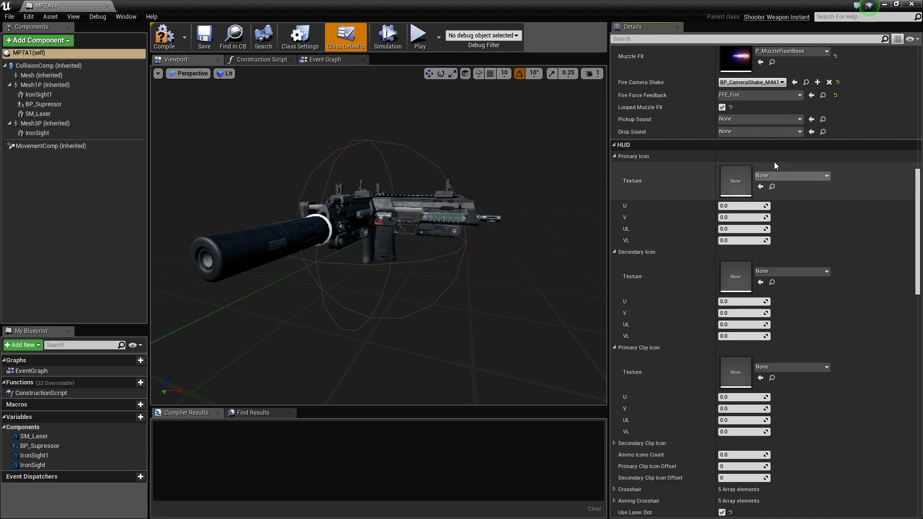
pyautogui.click(614, 157)
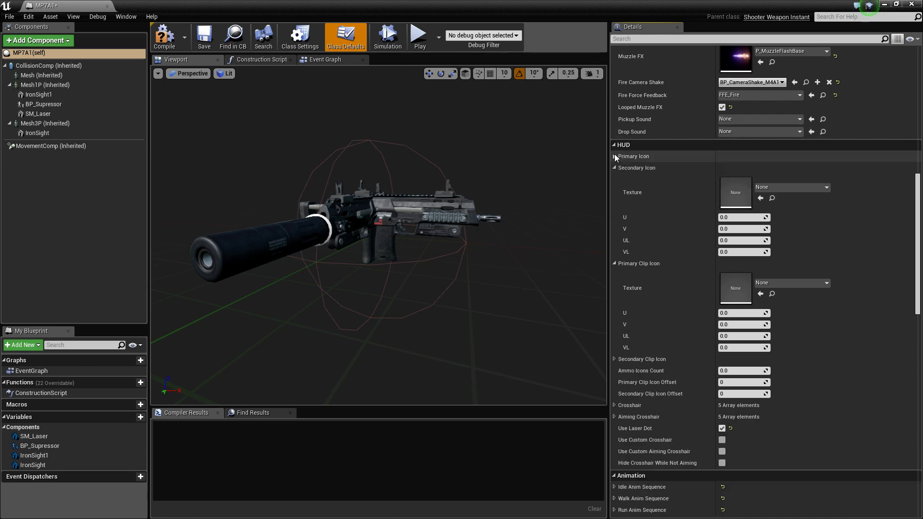
pyautogui.click(615, 169)
pyautogui.click(614, 179)
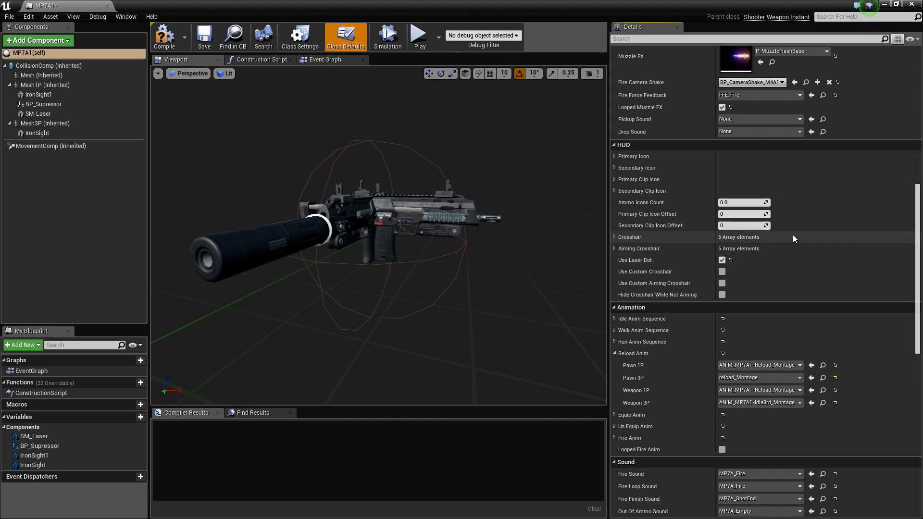
# Examine the HUD crosshair and laser dot options, and the Animation defaults including Idle Anim Sequence and Reload Anim
pyautogui.scroll(-1, 792, 237)
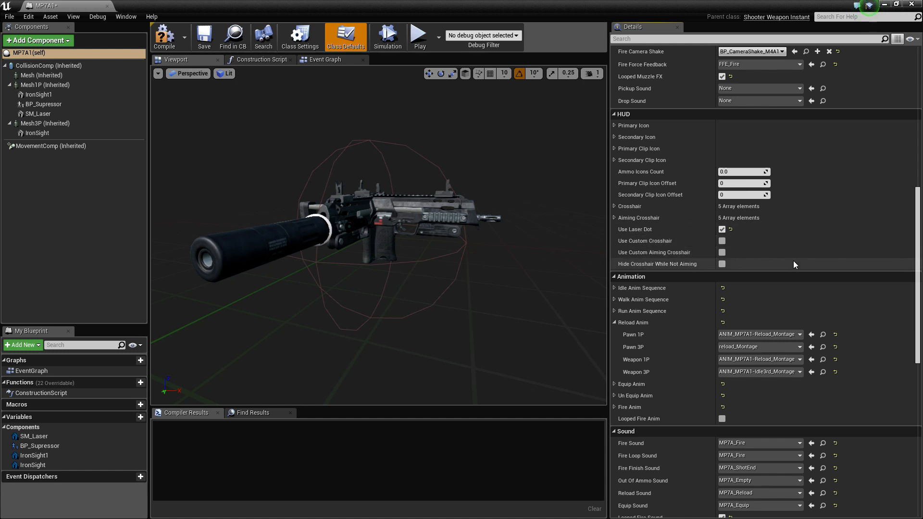
pyautogui.scroll(-1, 793, 264)
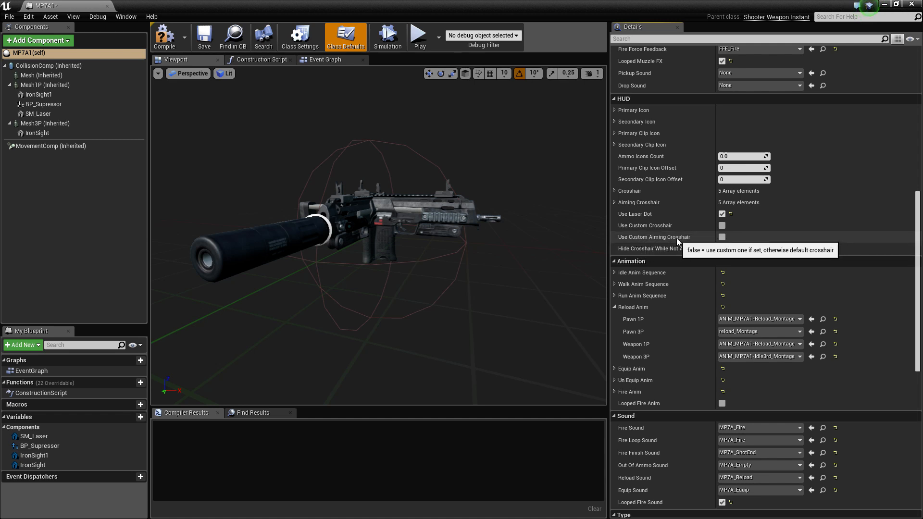
pyautogui.scroll(-3, 769, 240)
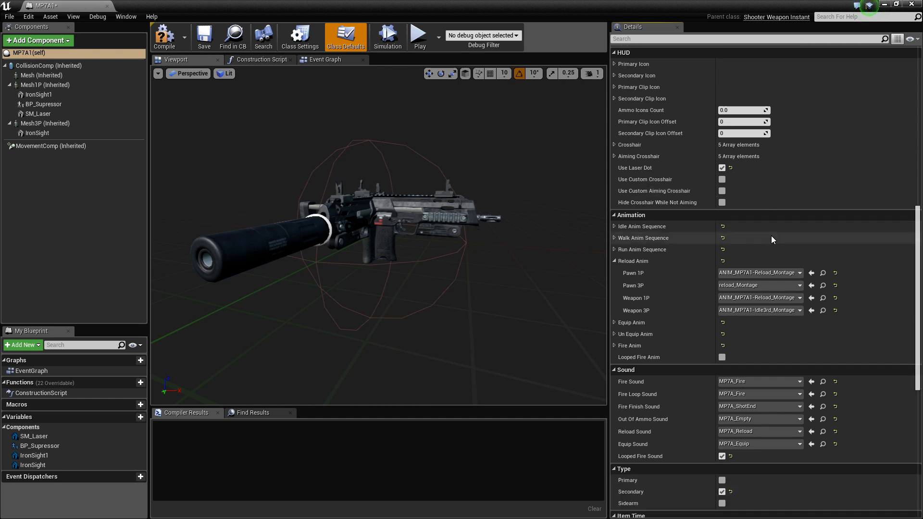
pyautogui.scroll(-1, 872, 269)
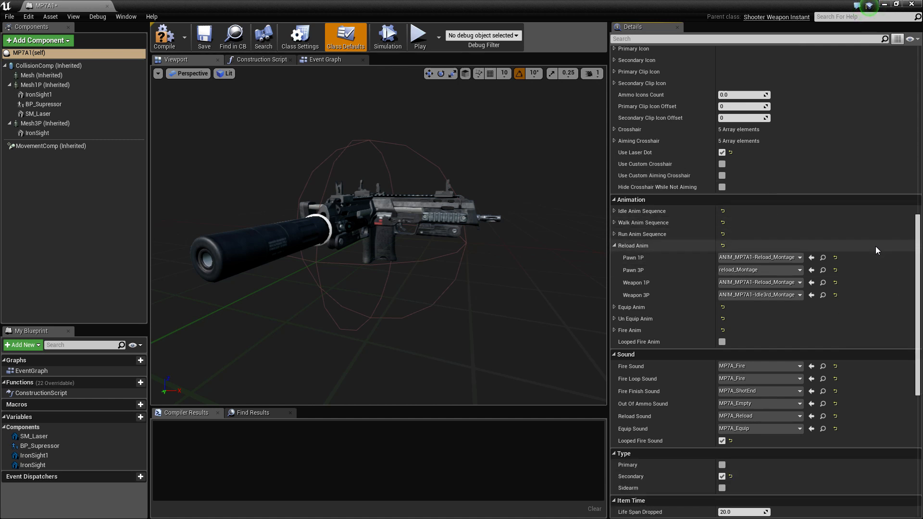
pyautogui.scroll(-2, 741, 258)
pyautogui.scroll(-4, 735, 255)
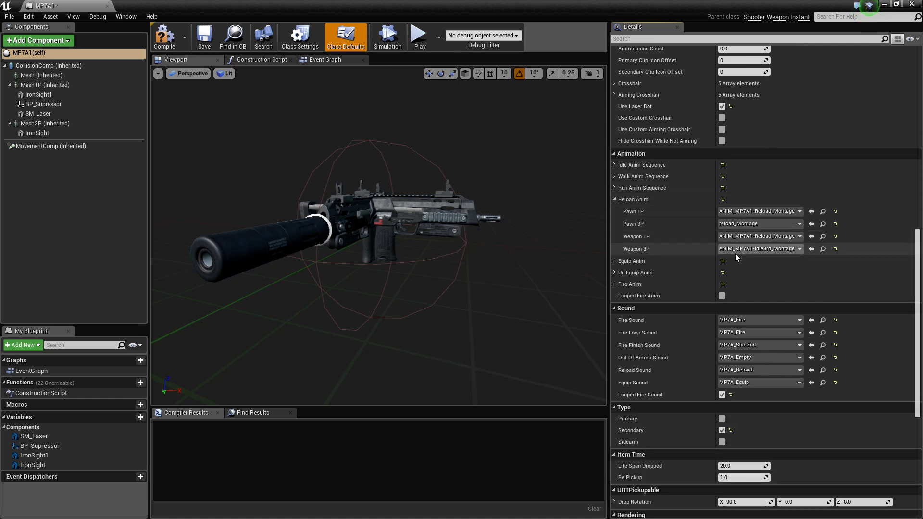
pyautogui.scroll(12, 735, 255)
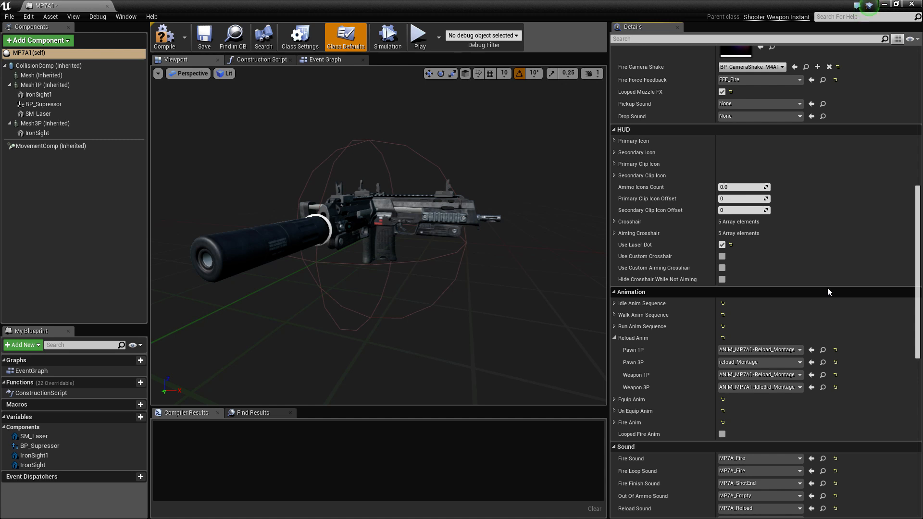
pyautogui.scroll(-2, 827, 288)
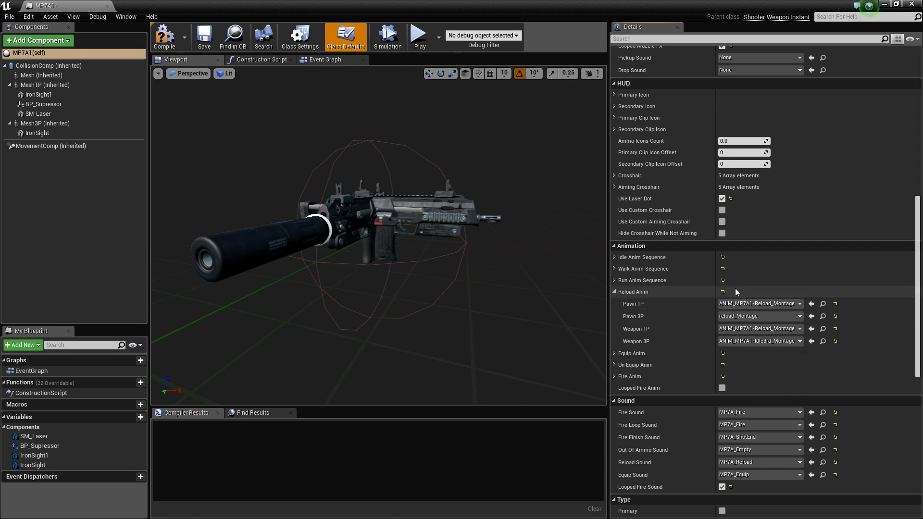
pyautogui.click(615, 258)
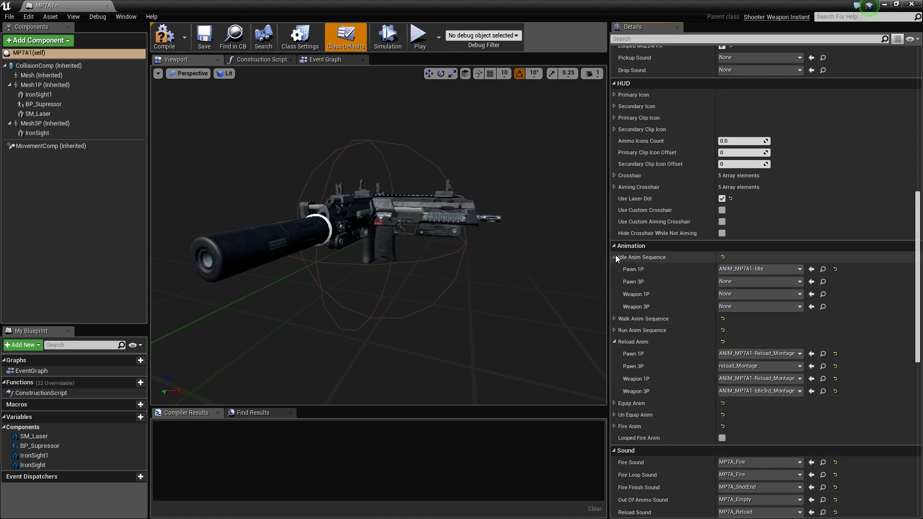
pyautogui.click(615, 257)
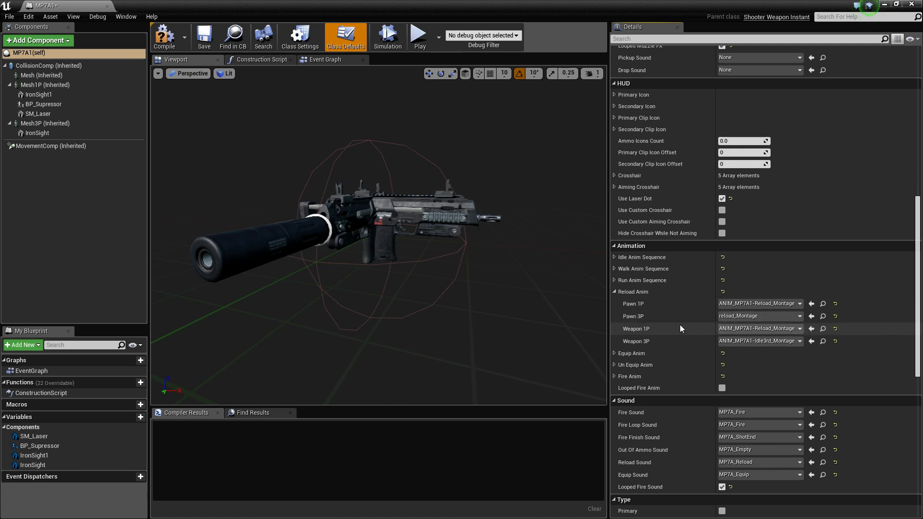
# Select the Mesh3P component and check which animation class, skeletal mesh and material it uses
pyautogui.click(426, 211)
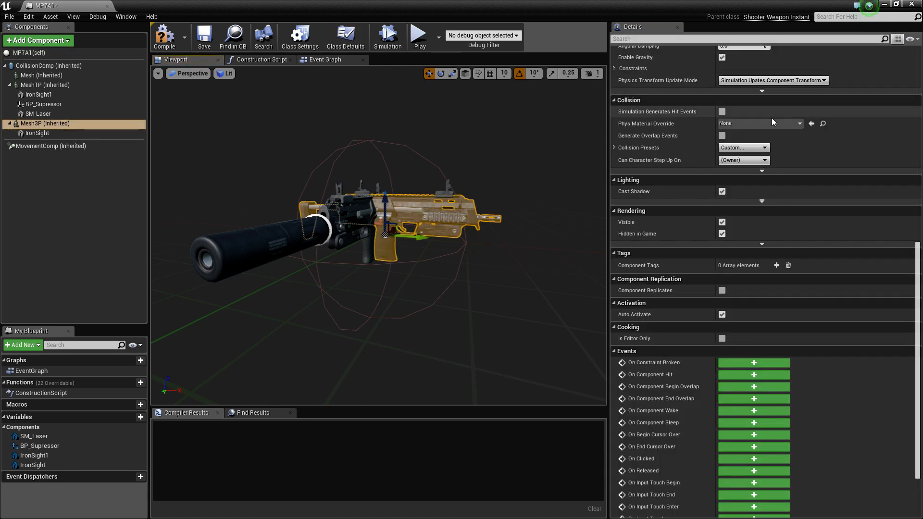
pyautogui.scroll(5, 772, 123)
pyautogui.scroll(10, 774, 131)
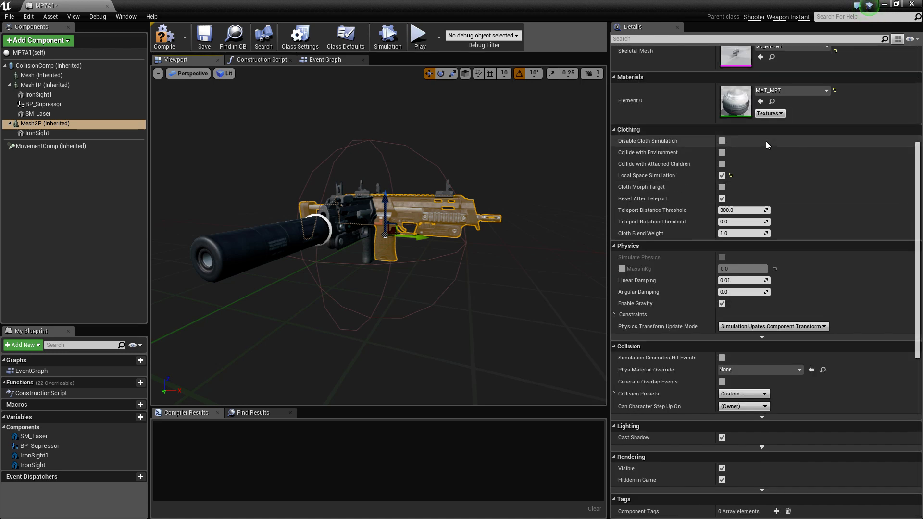
pyautogui.scroll(1, 766, 141)
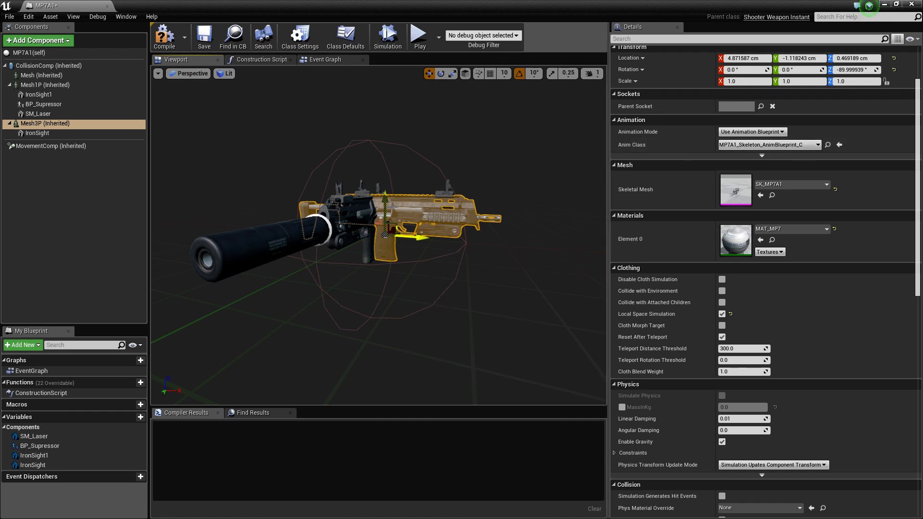
# Open the MP7A1_Skeleton_AnimBlueprint asset from the weapon's Blueprints folder in a maximized editor window
pyautogui.moveTo(341, 5); pyautogui.dragTo(922, 10)
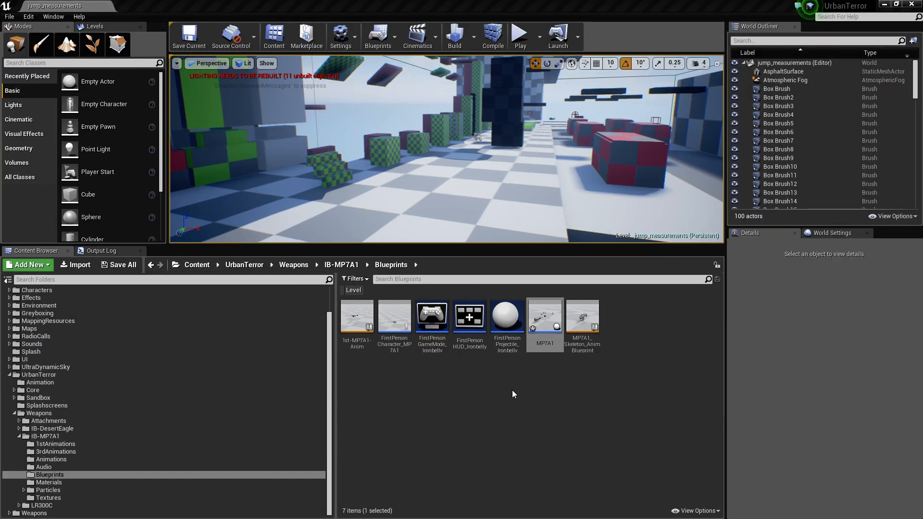
pyautogui.doubleClick(599, 327)
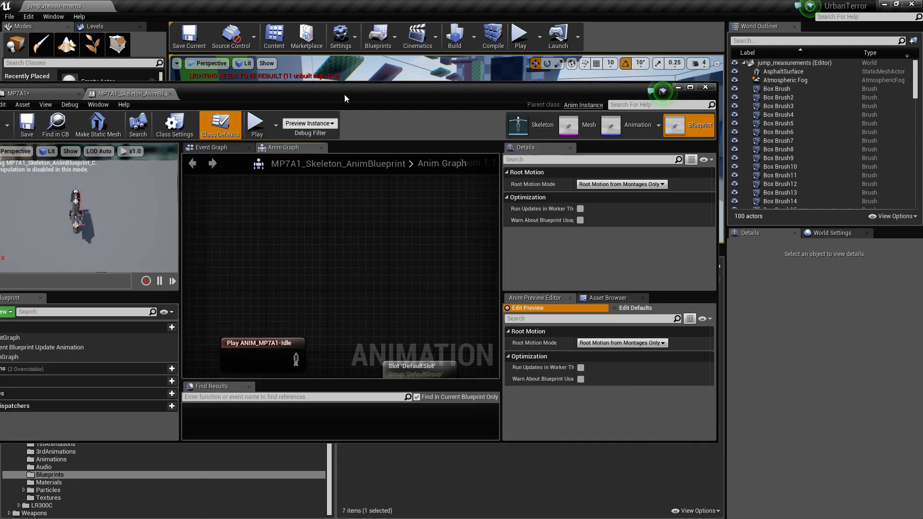
pyautogui.doubleClick(345, 98)
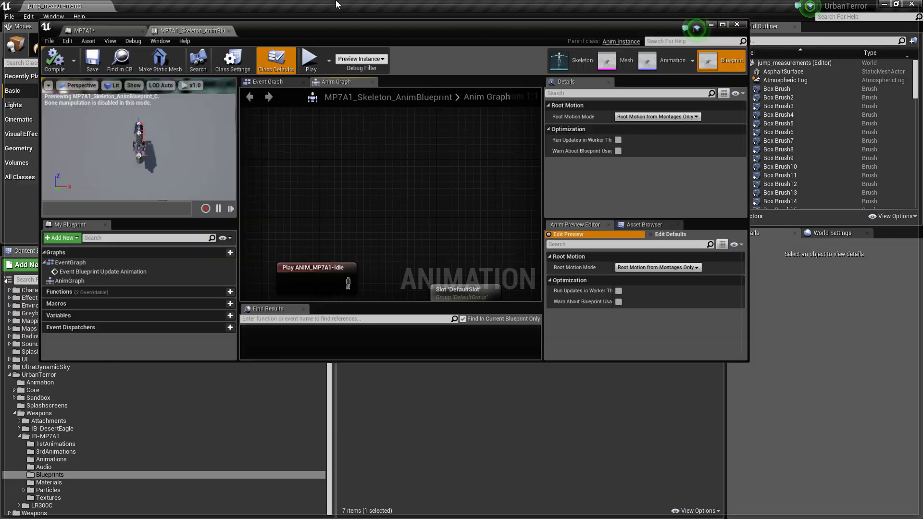
# Move the Play ANIM_MP7A1-Idle3rd node up in the Anim Graph, closer to level with the DefaultSlot node
pyautogui.scroll(-1, 402, 212)
pyautogui.scroll(1, 400, 215)
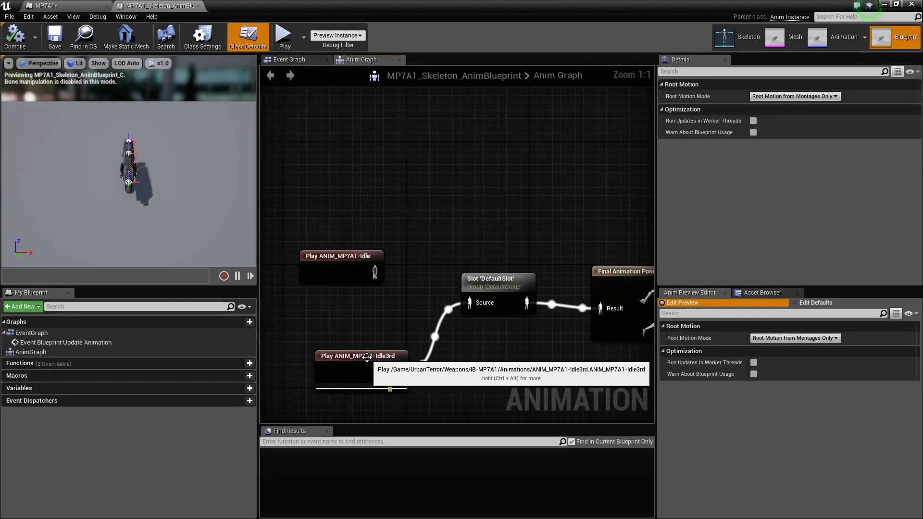
pyautogui.moveTo(361, 356); pyautogui.dragTo(353, 318)
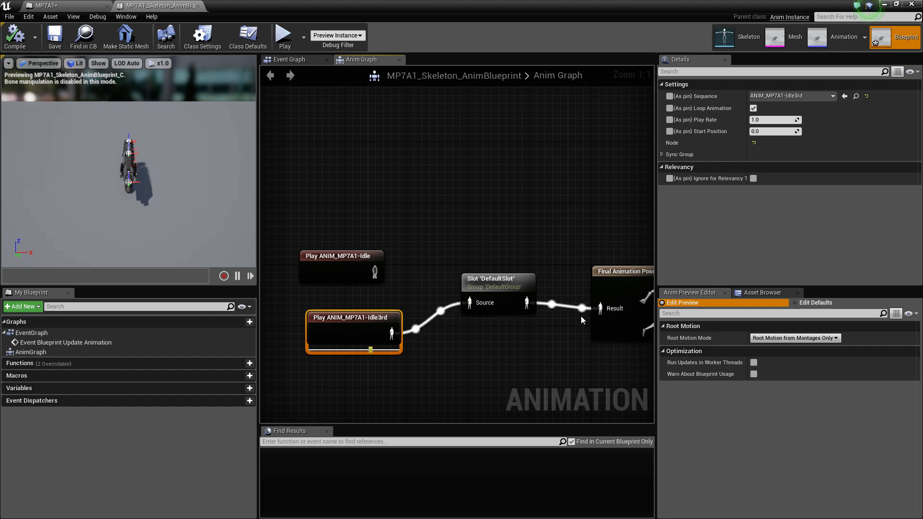
pyautogui.moveTo(365, 320); pyautogui.dragTo(358, 314)
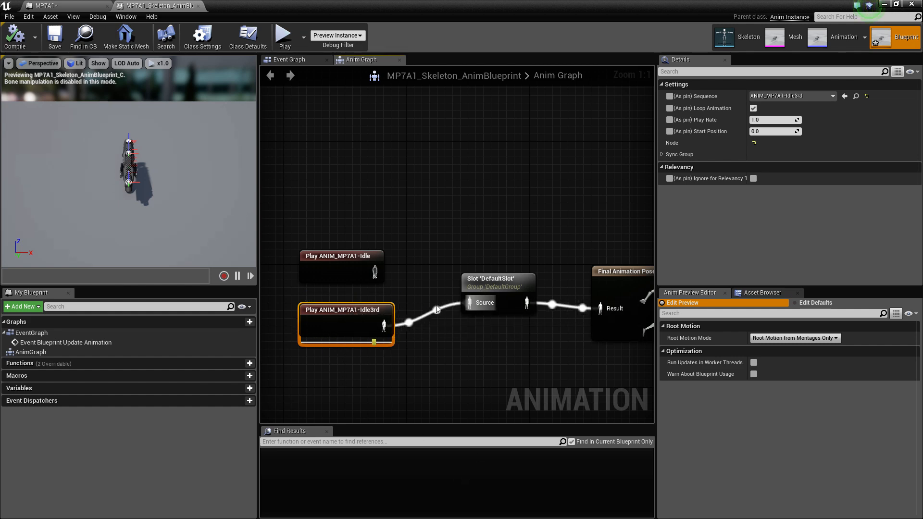
# Delete the disconnected Play ANIM_MP7A1-Idle node from the Anim Graph
pyautogui.moveTo(532, 371); pyautogui.dragTo(438, 383, button='right')
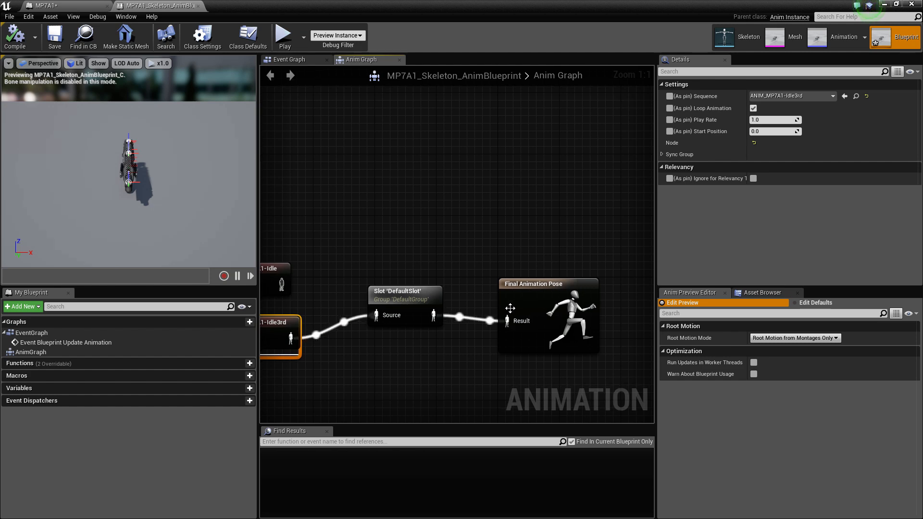
pyautogui.moveTo(373, 319); pyautogui.dragTo(437, 295, button='right')
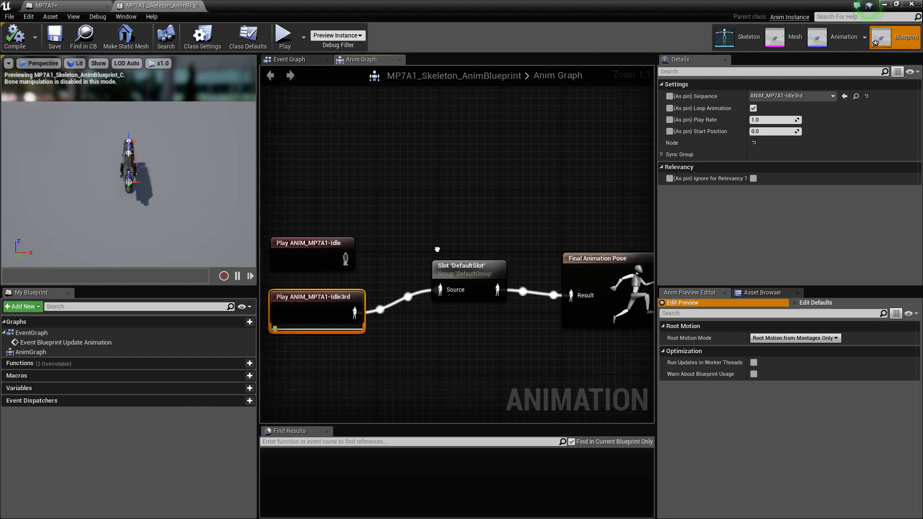
pyautogui.moveTo(311, 277); pyautogui.dragTo(342, 228)
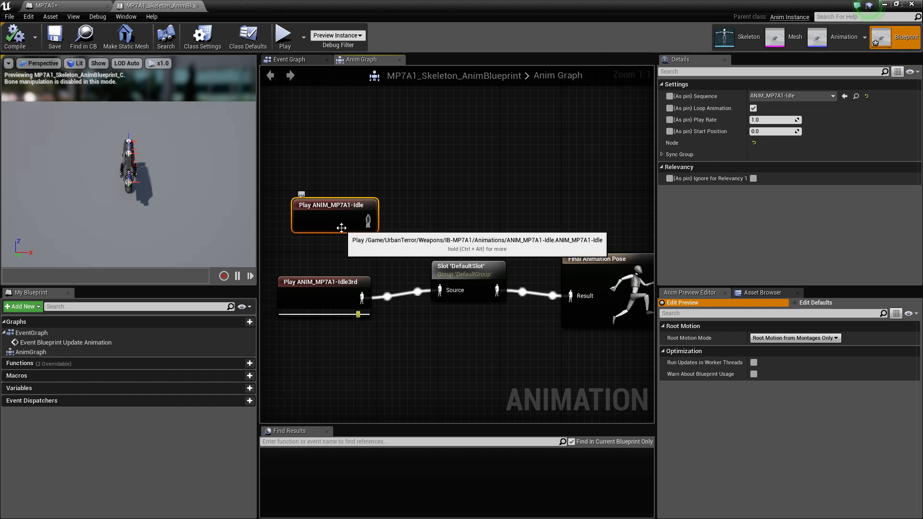
pyautogui.press('Delete')
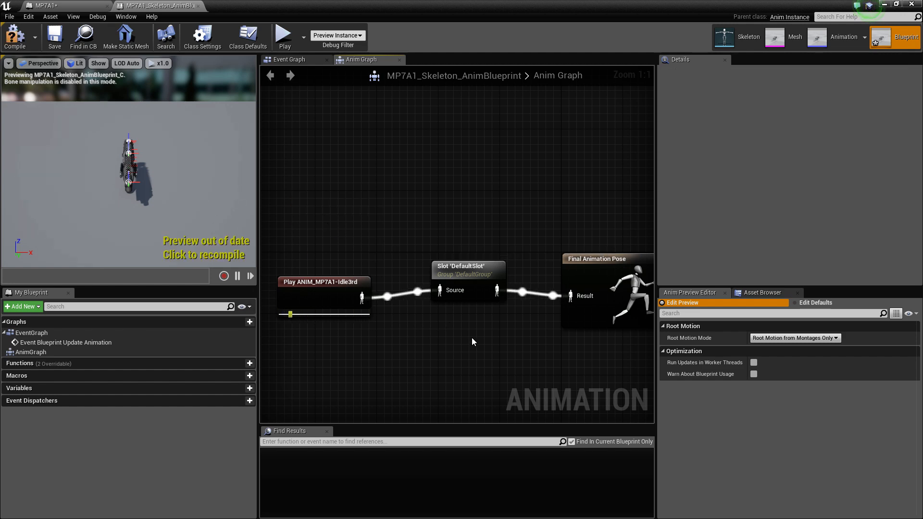
# Return to the MP7A1 blueprint, look over the Mesh3P settings and bring up the weapon's class defaults again
pyautogui.click(49, 9)
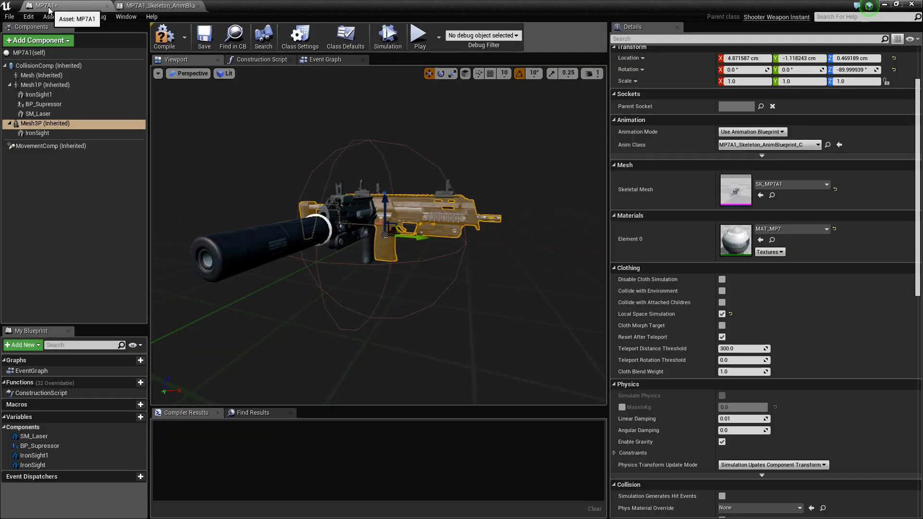
pyautogui.scroll(-2, 767, 383)
pyautogui.scroll(-2, 767, 383)
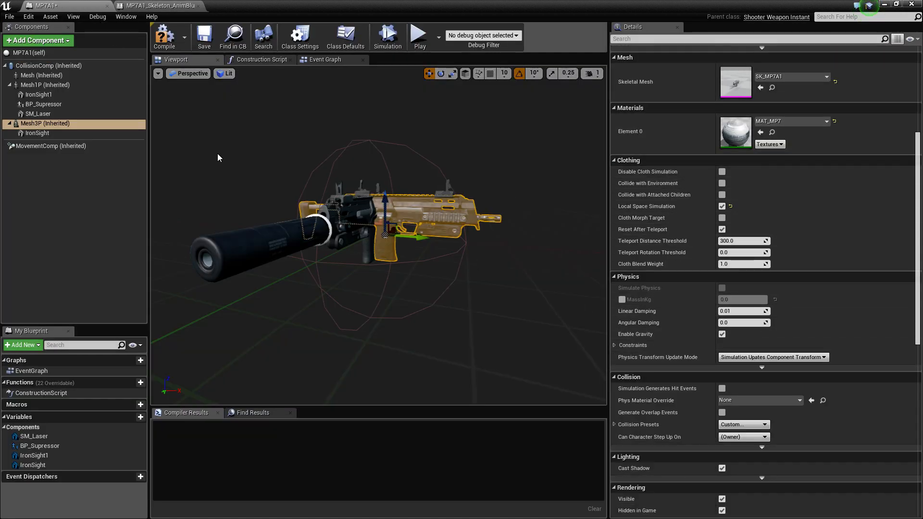
pyautogui.scroll(5, 820, 272)
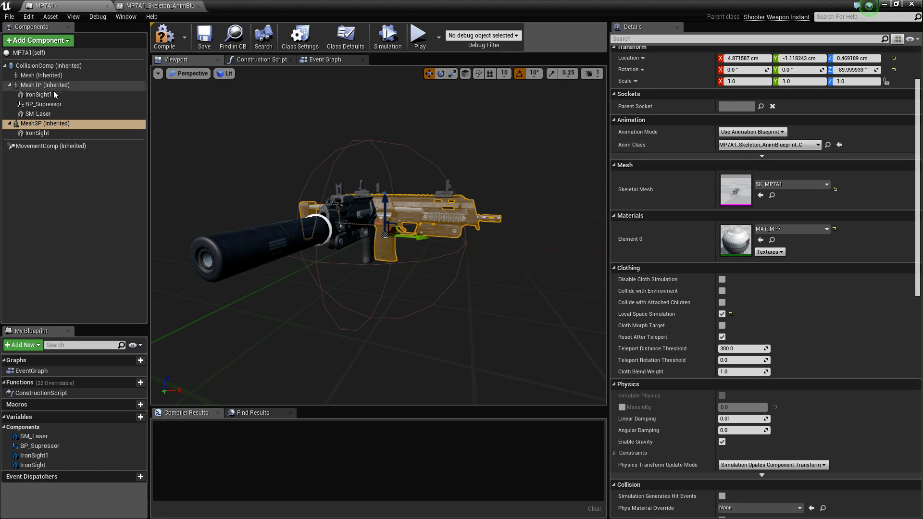
pyautogui.scroll(1, 726, 204)
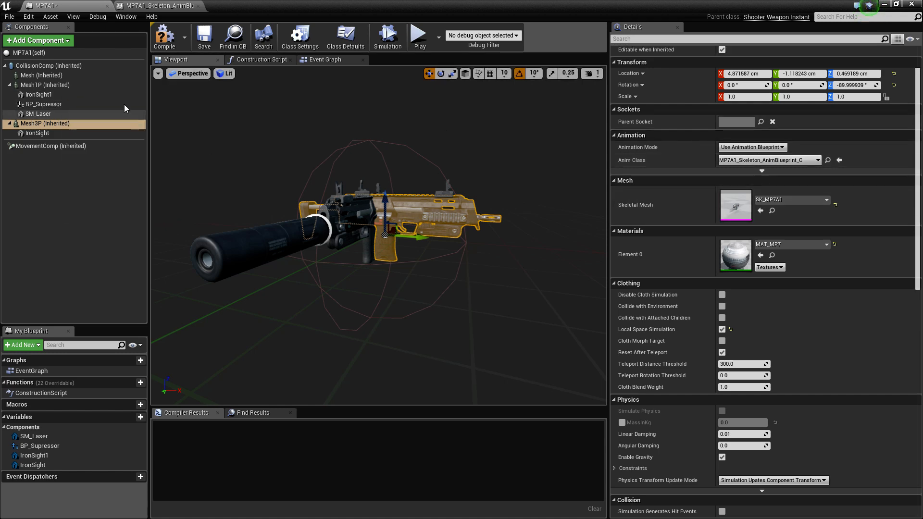
pyautogui.click(48, 53)
pyautogui.scroll(-11, 755, 306)
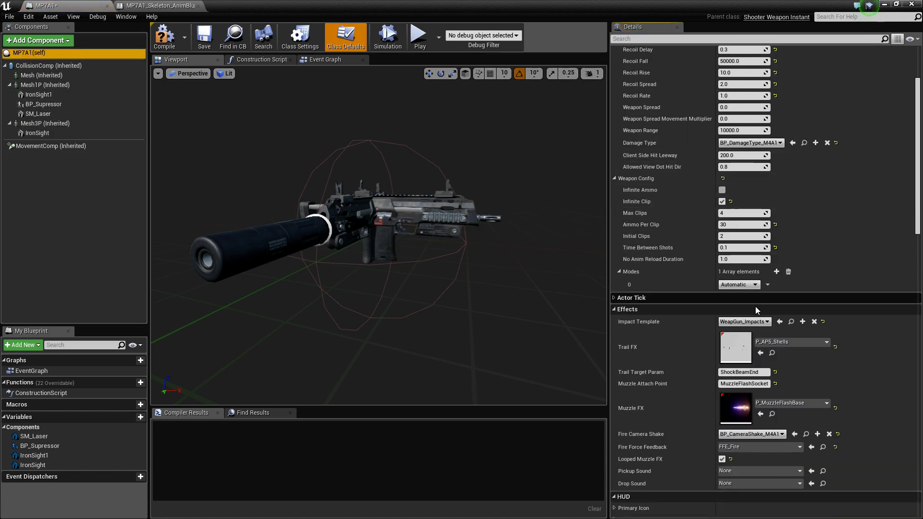
# Look over the HUD and Animation defaults, then inspect the slot name choices of the DefaultSlot node in MP7A1_Skeleton_AnimBlueprint
pyautogui.scroll(-5, 717, 433)
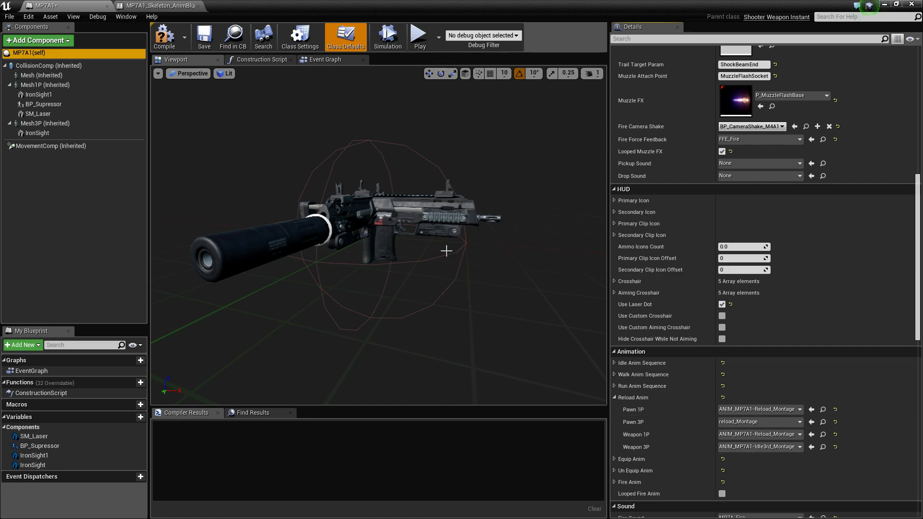
pyautogui.click(183, 6)
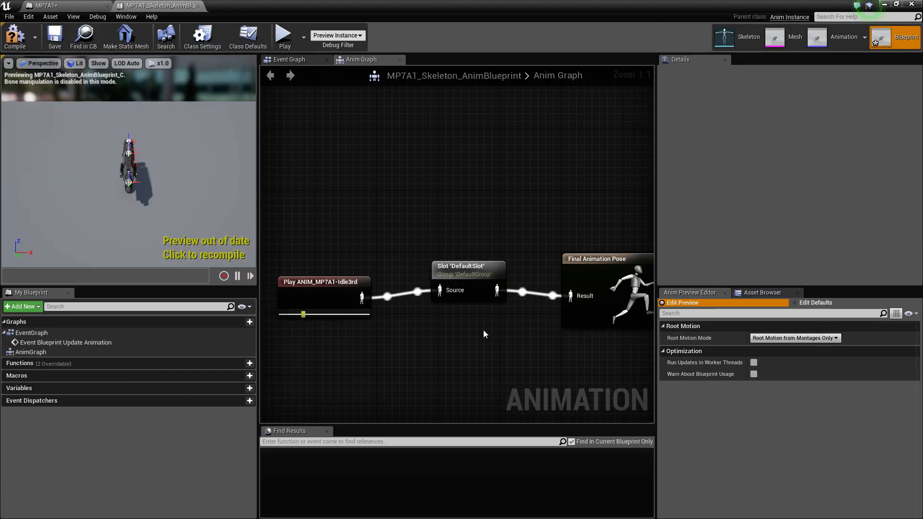
pyautogui.scroll(-1, 483, 330)
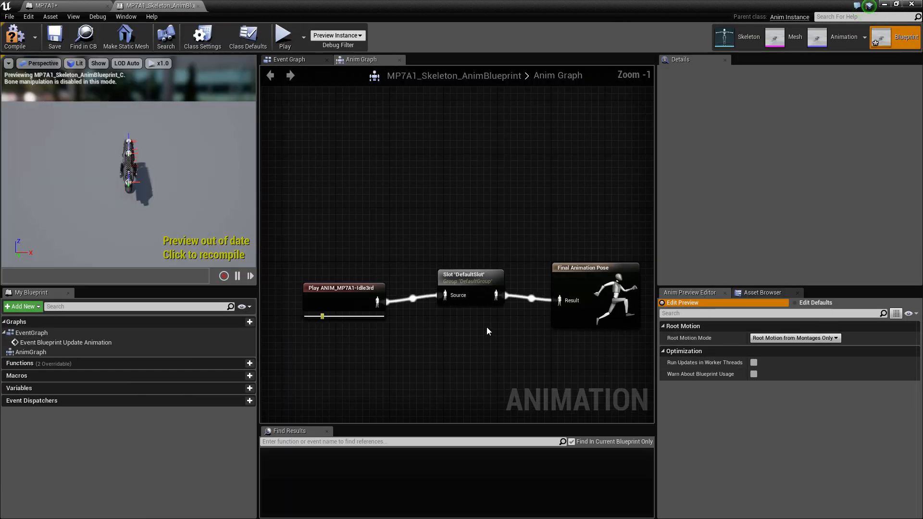
pyautogui.click(473, 272)
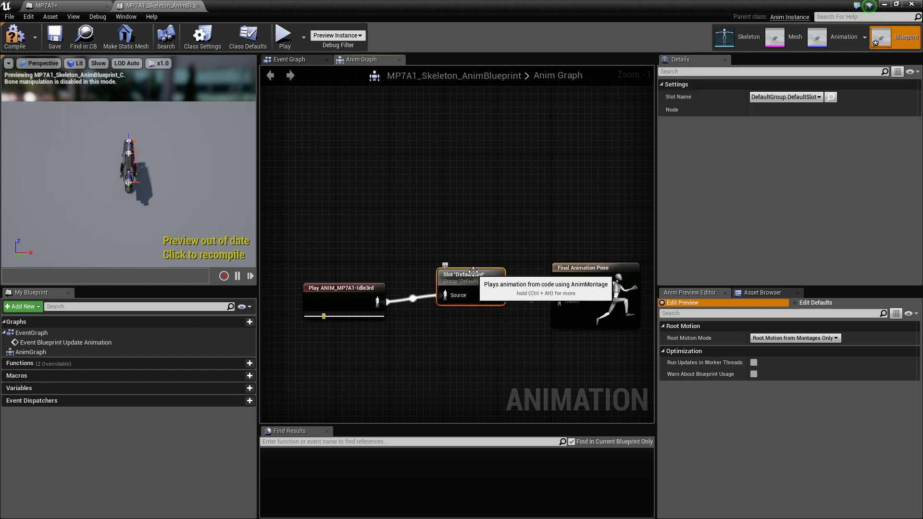
pyautogui.click(821, 97)
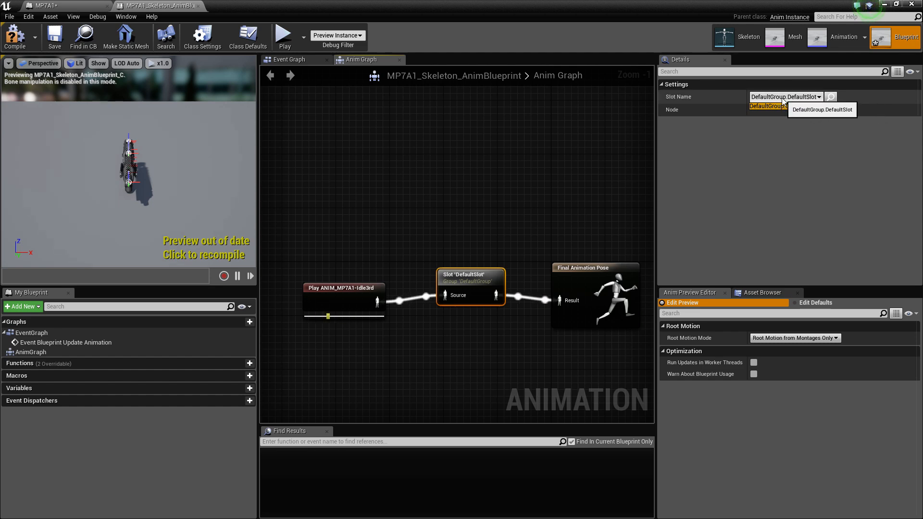
pyautogui.click(454, 226)
pyautogui.click(480, 215)
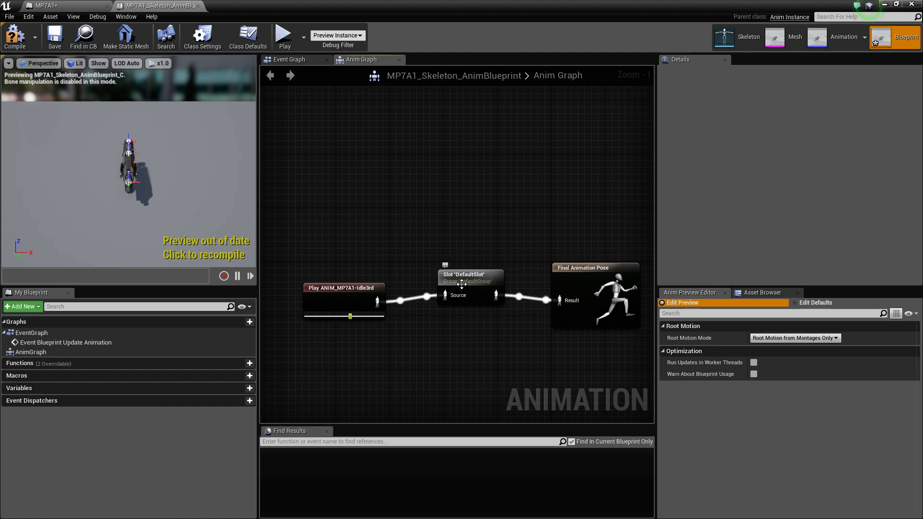
# Move the DefaultSlot node slightly closer to the Play ANIM_MP7A1-Idle3rd node in the Anim Graph
pyautogui.moveTo(461, 276); pyautogui.dragTo(454, 290)
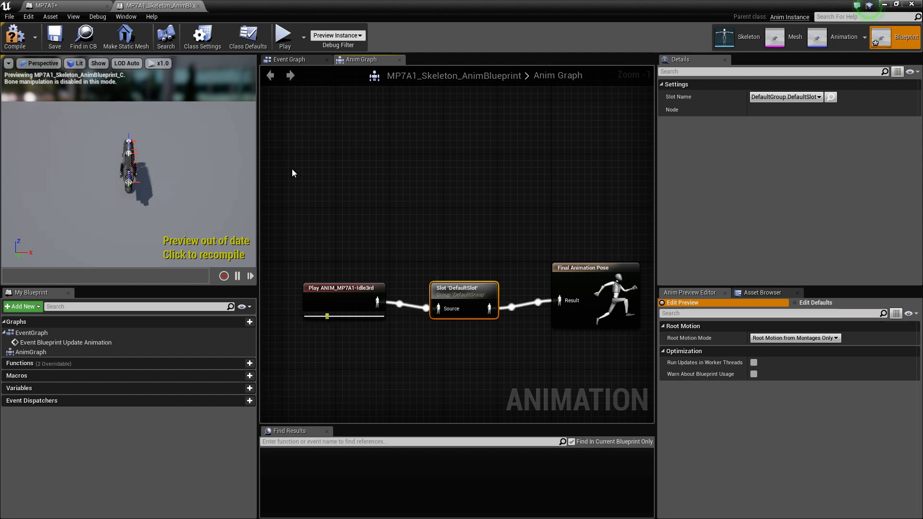
pyautogui.moveTo(457, 289)
pyautogui.mouseDown()
pyautogui.moveTo(460, 251)
pyautogui.moveTo(465, 279)
pyautogui.mouseUp()
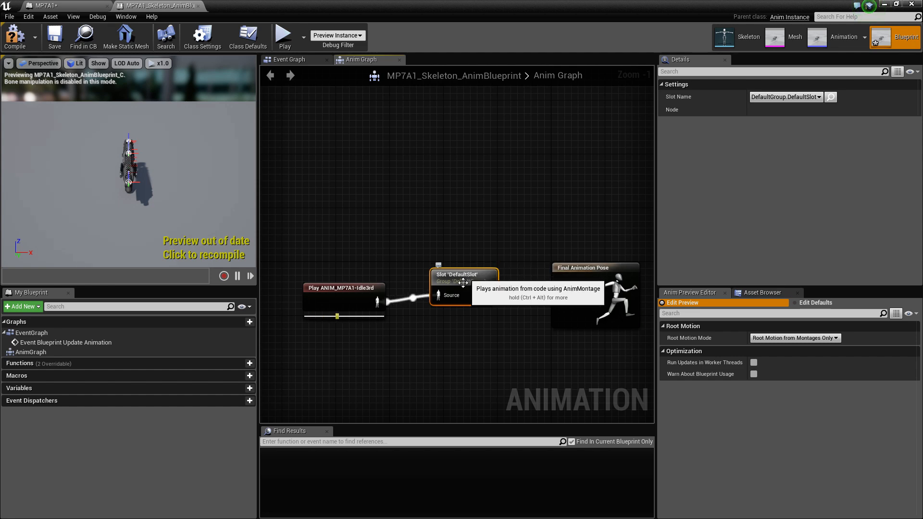
# Return to the MP7A1 blueprint, collapse the Reload Anim entries and review the Animation, Sound and Type class defaults
pyautogui.click(68, 7)
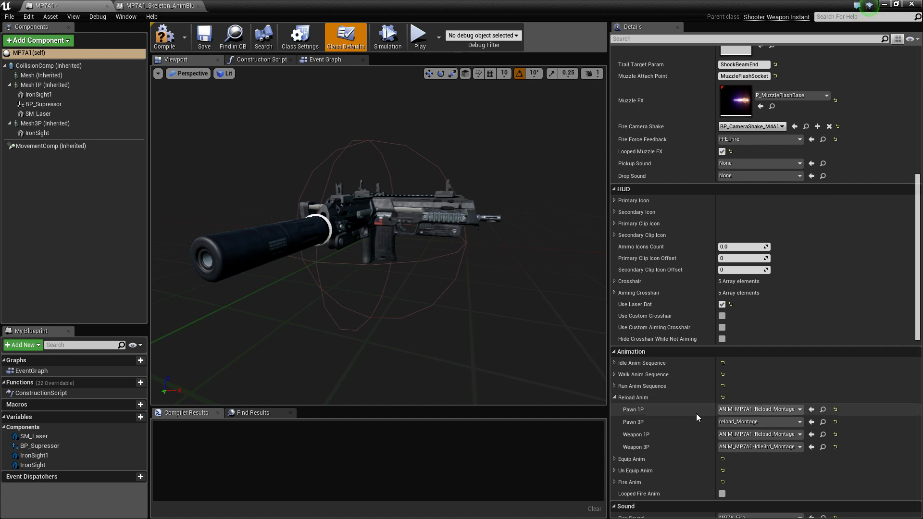
pyautogui.scroll(-2, 694, 413)
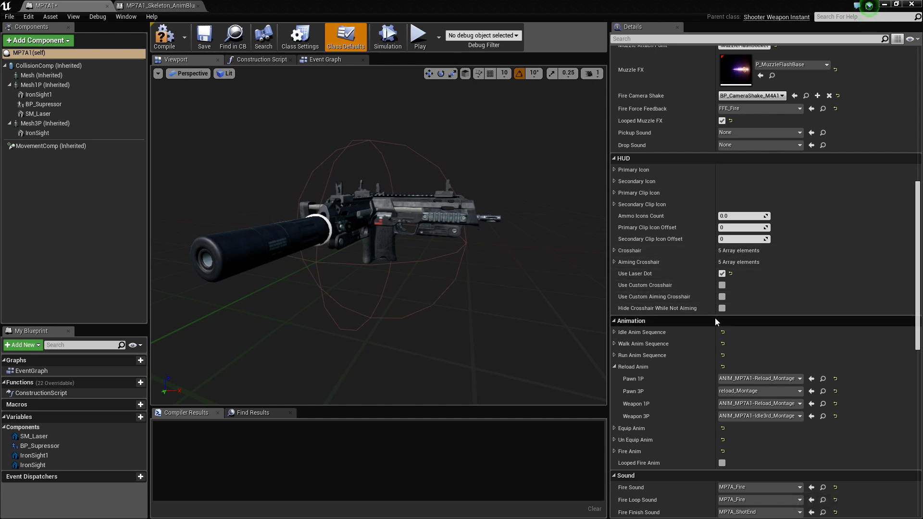
pyautogui.scroll(-2, 715, 320)
pyautogui.scroll(-2, 715, 327)
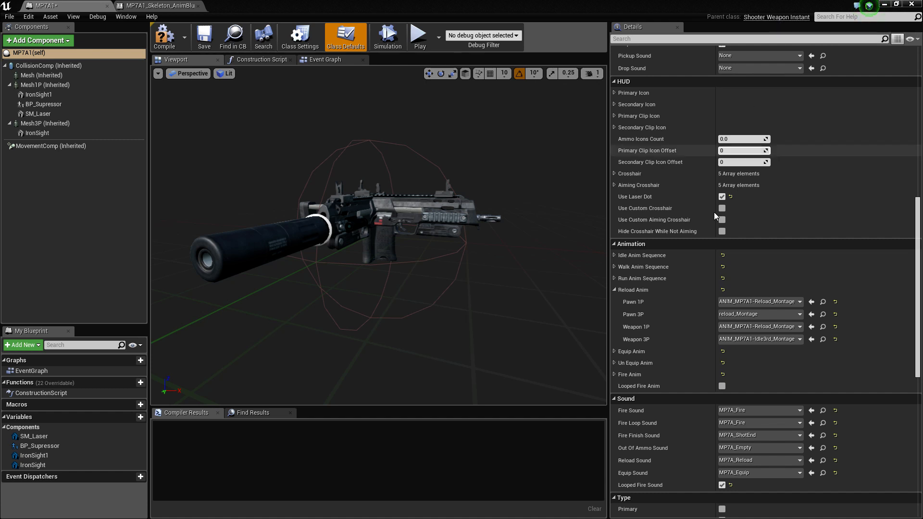
pyautogui.click(614, 289)
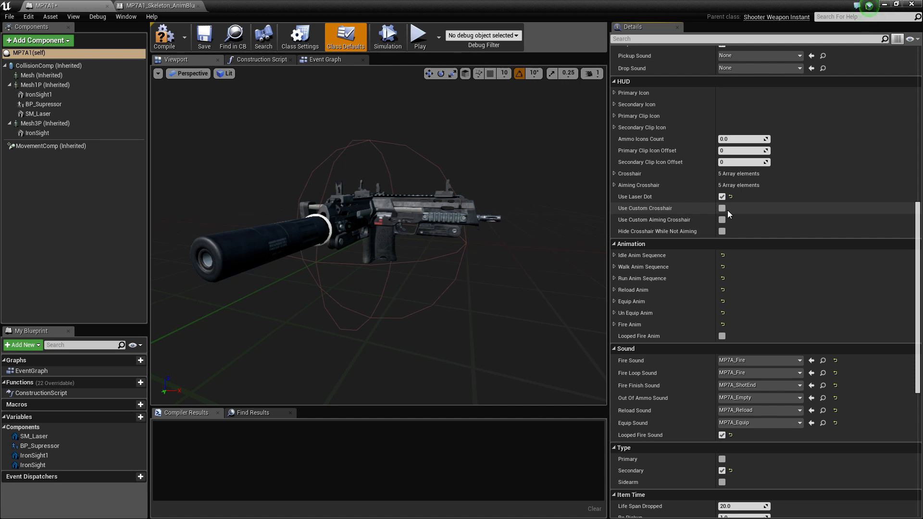
pyautogui.scroll(-3, 735, 283)
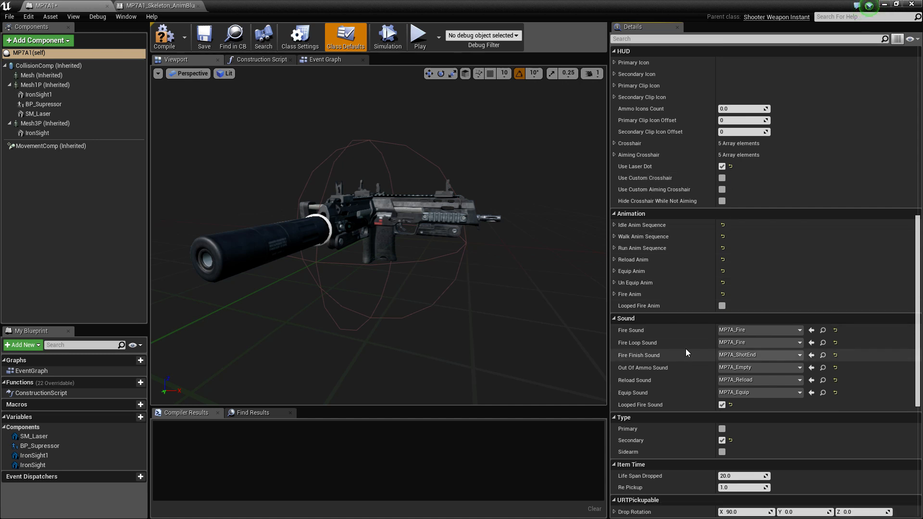
pyautogui.scroll(-2, 834, 400)
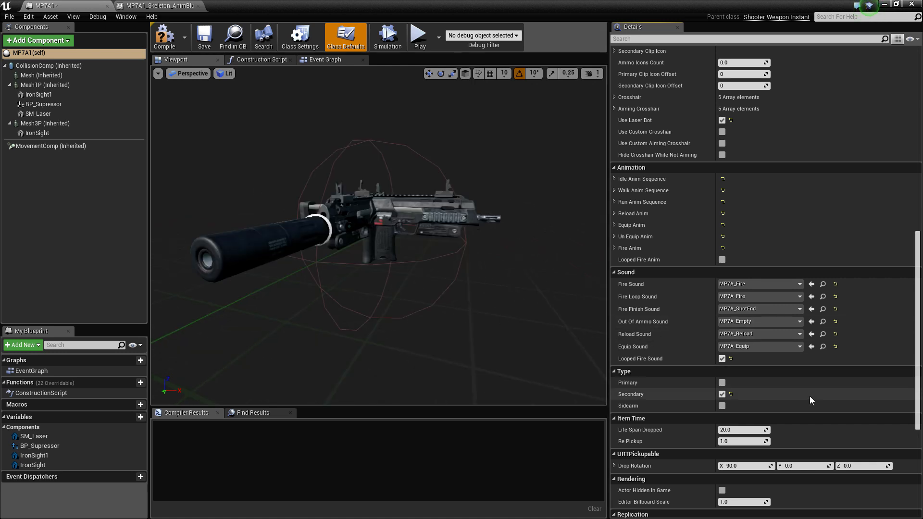
# Look over the Item Time, Type, Sound, Animation and HUD class defaults of the MP7A1 weapon
pyautogui.scroll(-2, 823, 379)
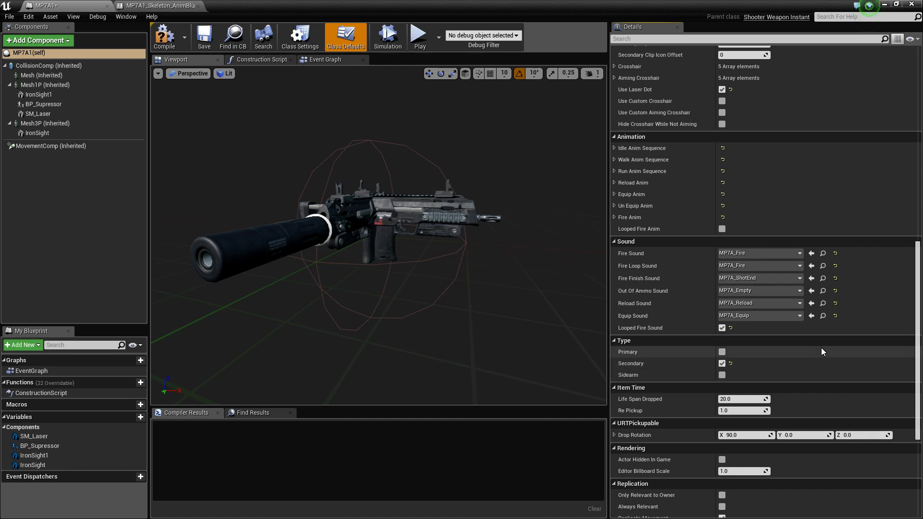
pyautogui.scroll(-1, 820, 353)
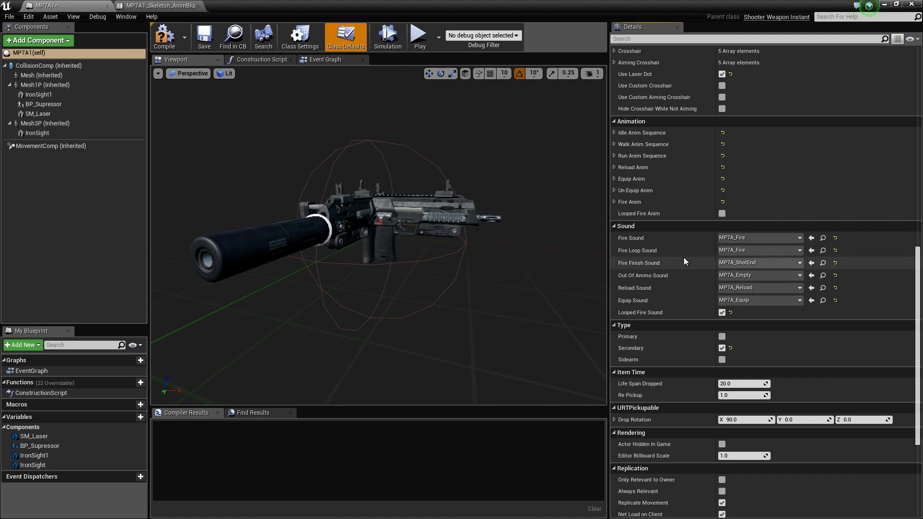
pyautogui.scroll(2, 683, 258)
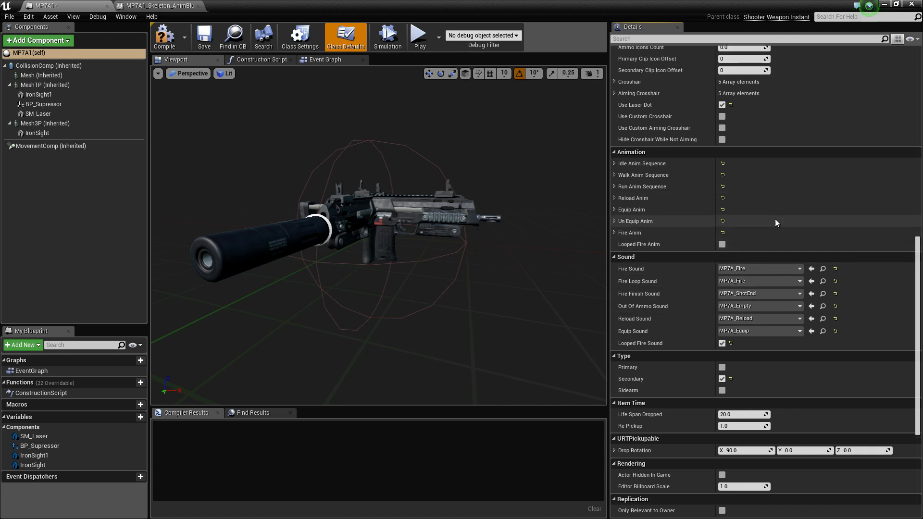
pyautogui.scroll(3, 774, 217)
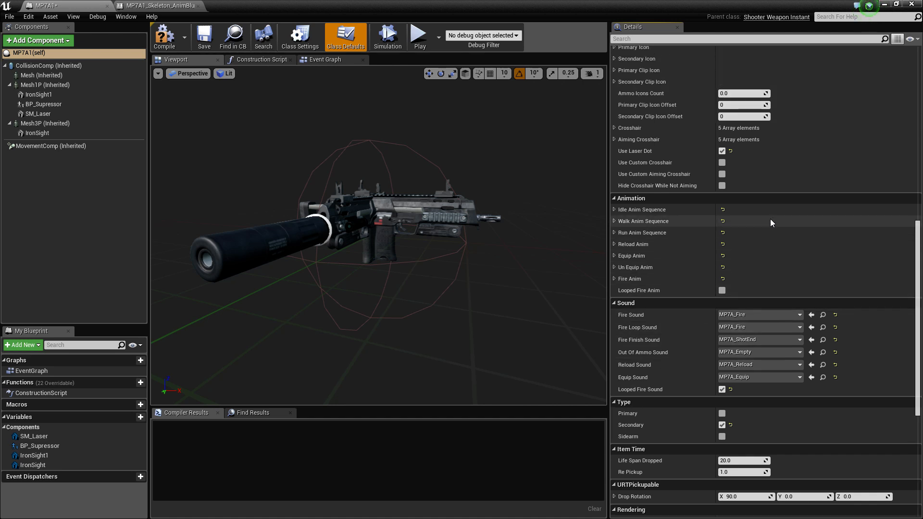
pyautogui.scroll(4, 774, 240)
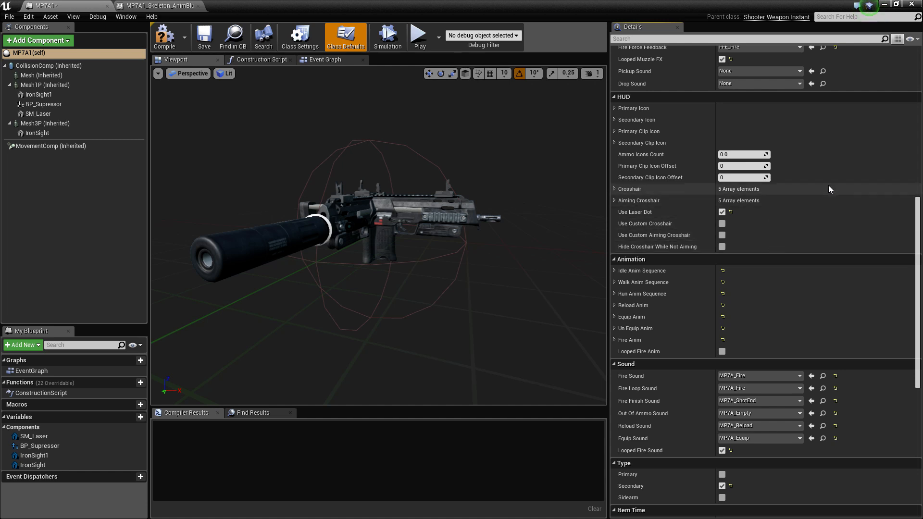
pyautogui.scroll(2, 827, 188)
pyautogui.scroll(-3, 822, 193)
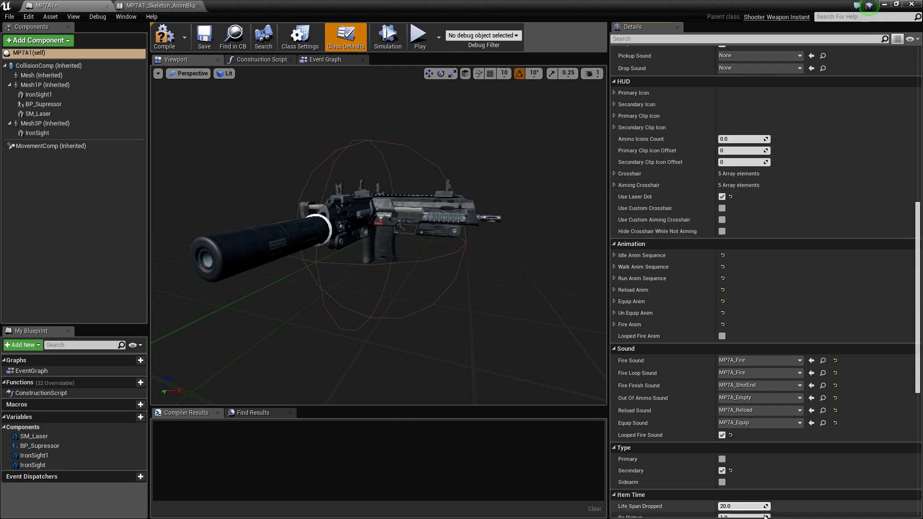
pyautogui.scroll(-3, 659, 459)
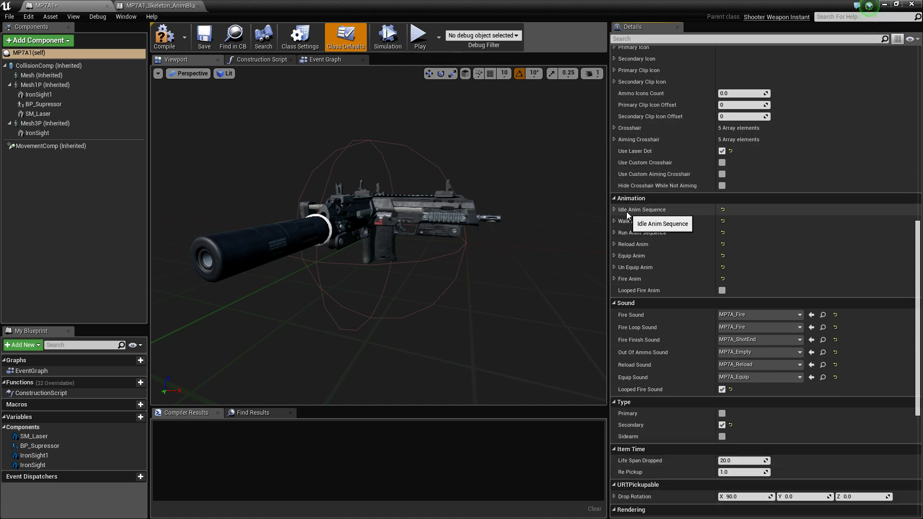
# Expand the Fire Anim entries and review their pawn and weapon montages together with the Sound and Type defaults
pyautogui.click(614, 280)
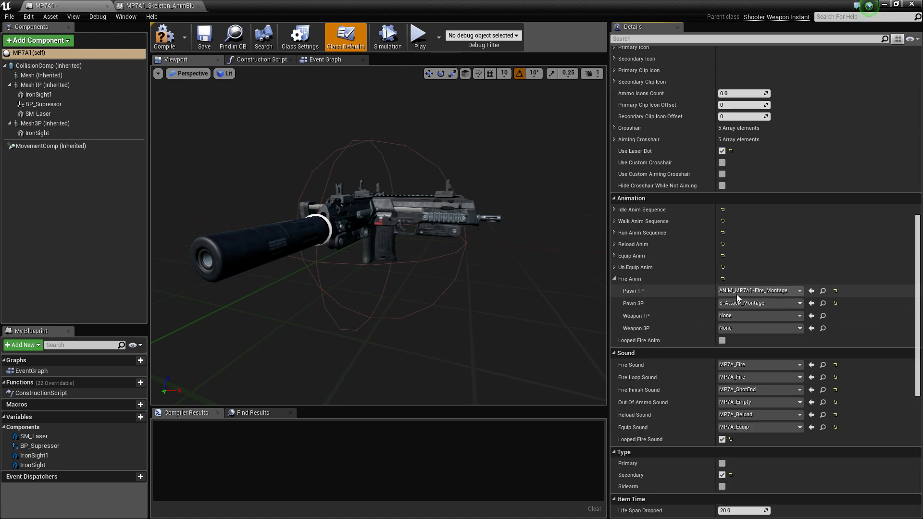
pyautogui.scroll(-3, 771, 319)
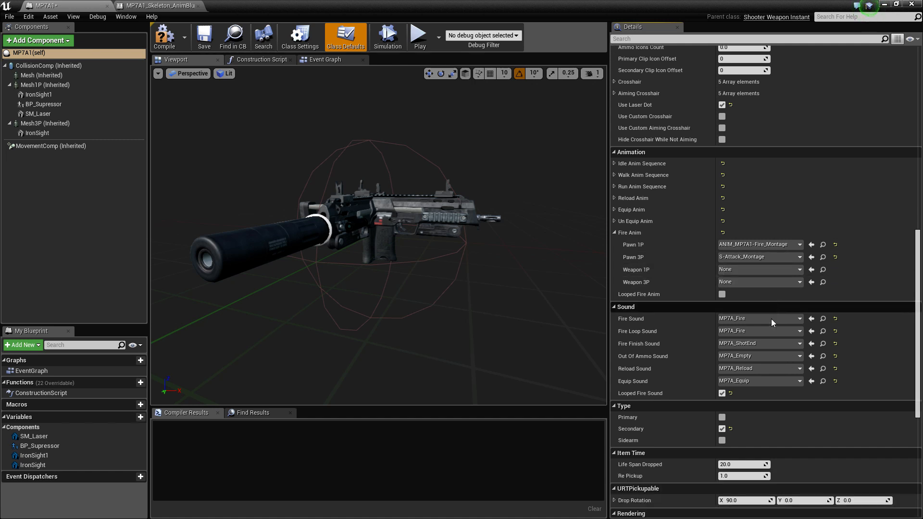
pyautogui.scroll(-2, 734, 384)
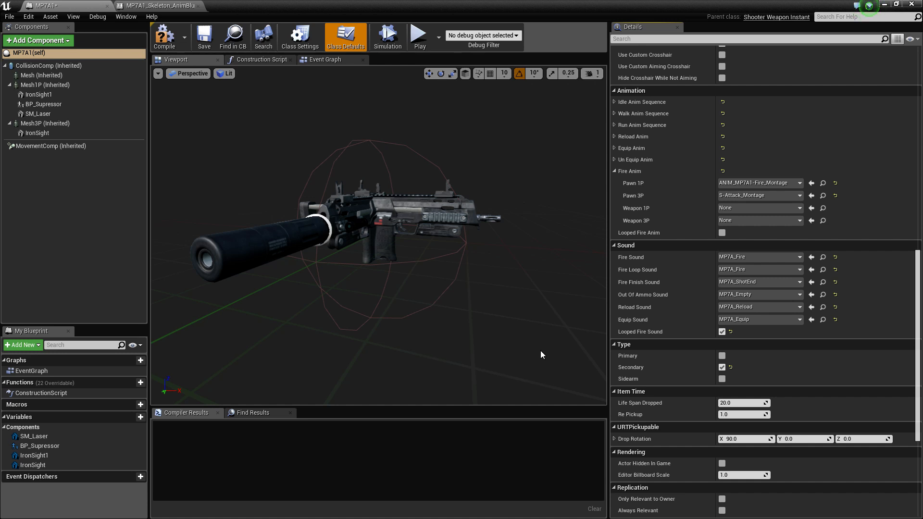
pyautogui.scroll(-2, 794, 380)
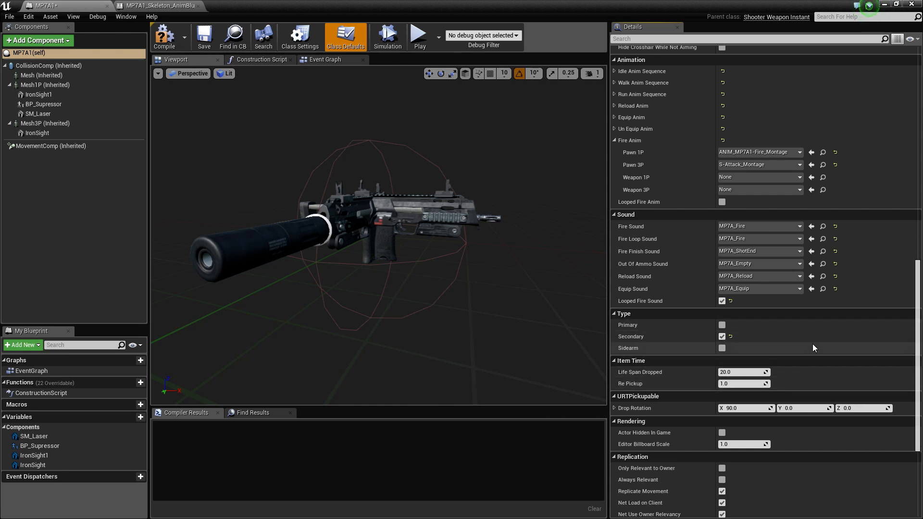
pyautogui.scroll(-3, 808, 343)
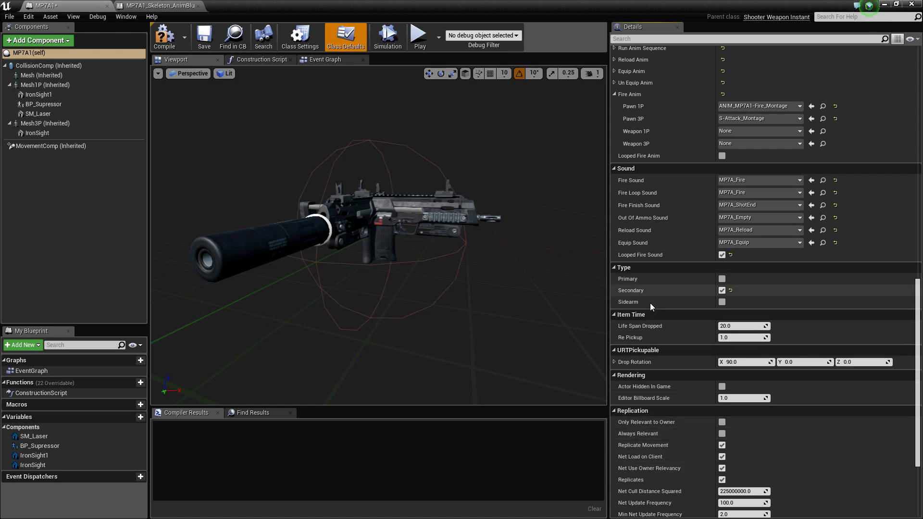
# Examine the Item Time, URTPickupable, Rendering, Replication, Input and Actor class defaults
pyautogui.scroll(-2, 786, 433)
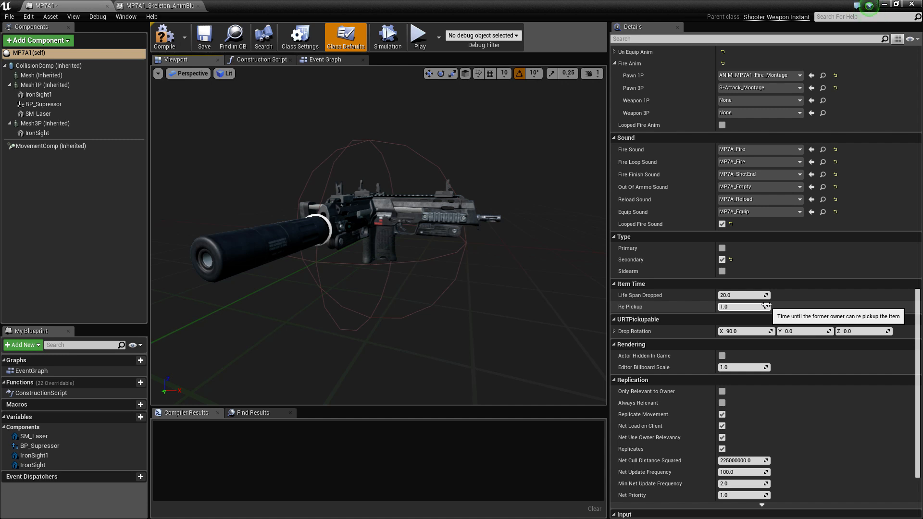
pyautogui.scroll(-2, 793, 302)
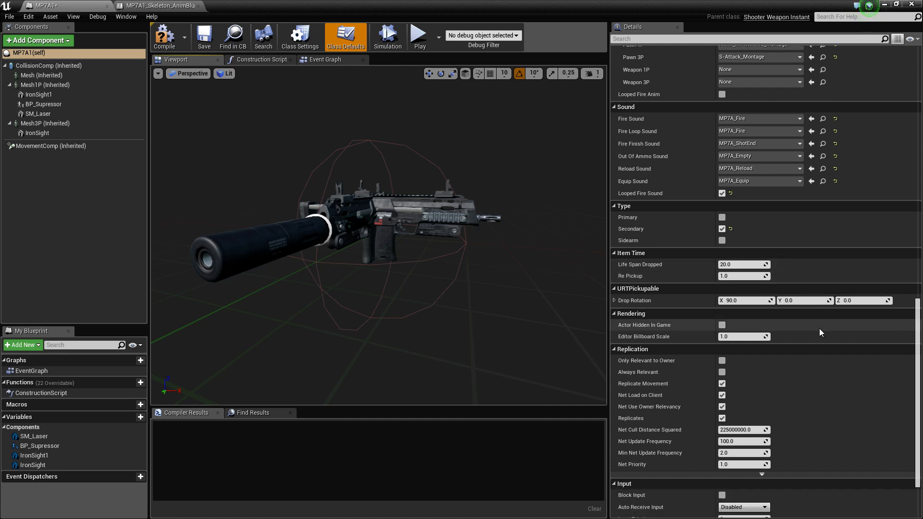
pyautogui.scroll(-2, 821, 332)
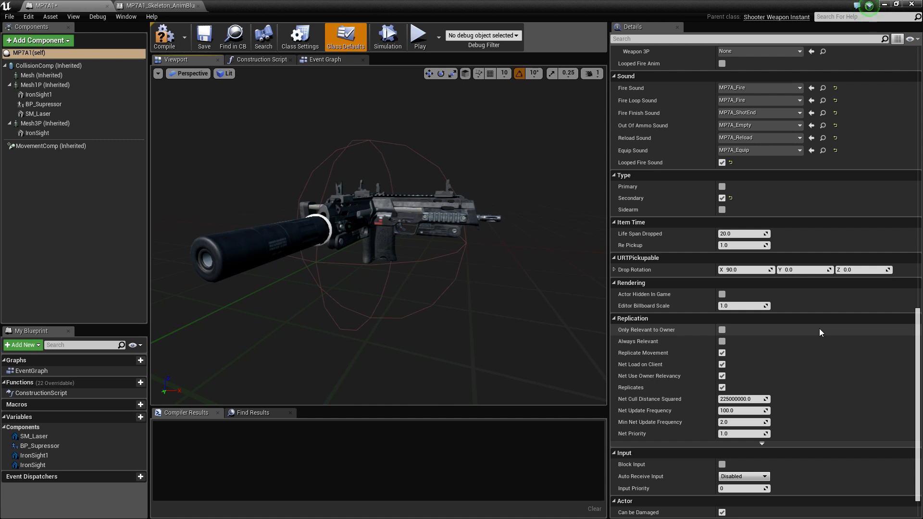
pyautogui.scroll(-2, 819, 329)
pyautogui.scroll(-1, 818, 329)
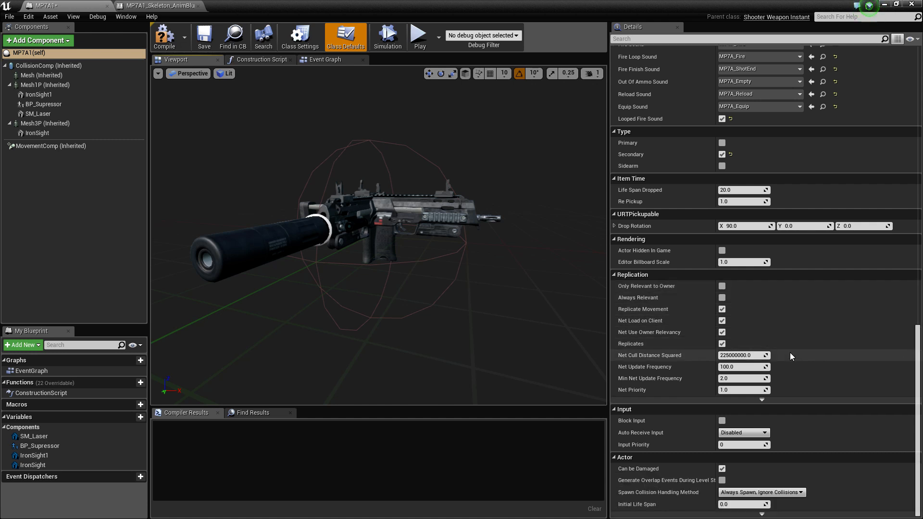
# Collapse the Sound category and the Fire Anim entries while looking back over the HUD and Animation defaults
pyautogui.scroll(1, 791, 355)
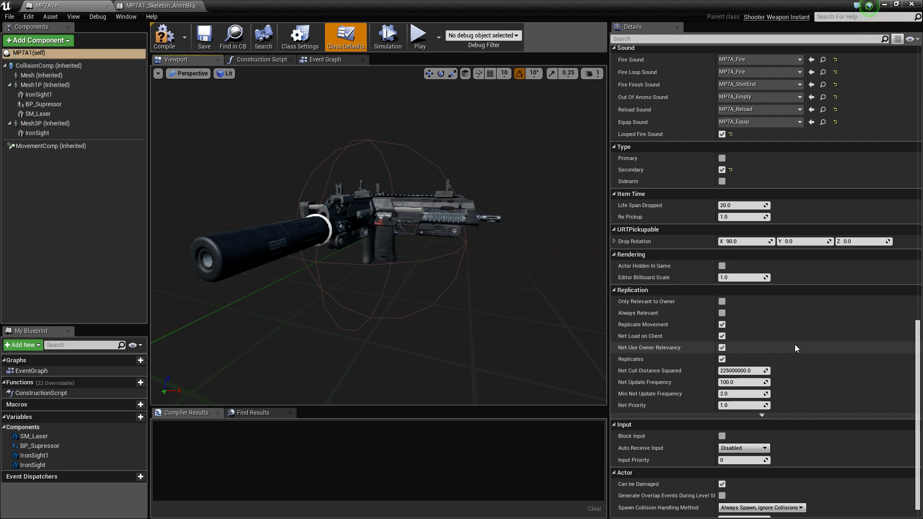
pyautogui.scroll(9, 794, 344)
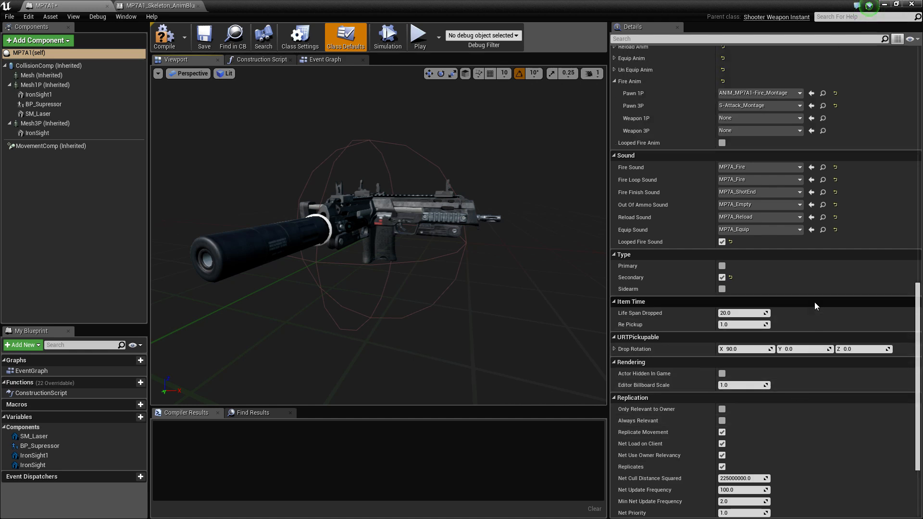
pyautogui.click(613, 186)
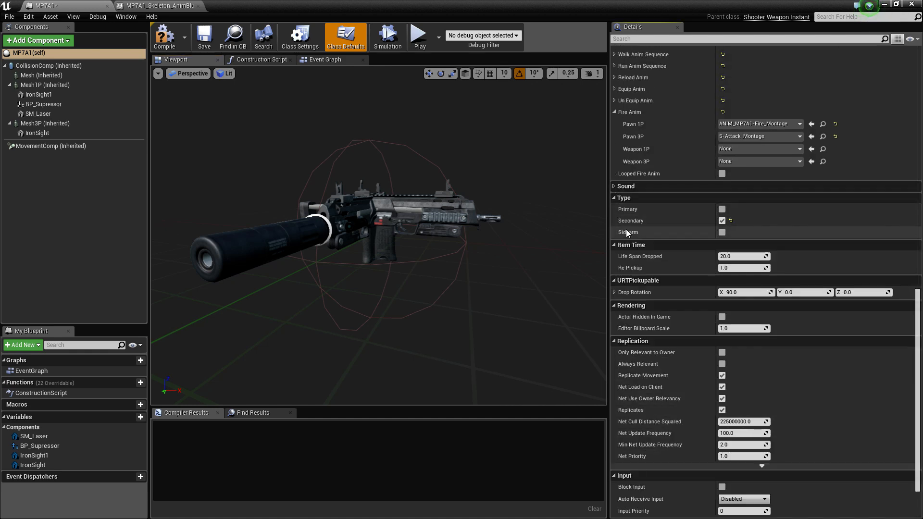
pyautogui.scroll(11, 902, 355)
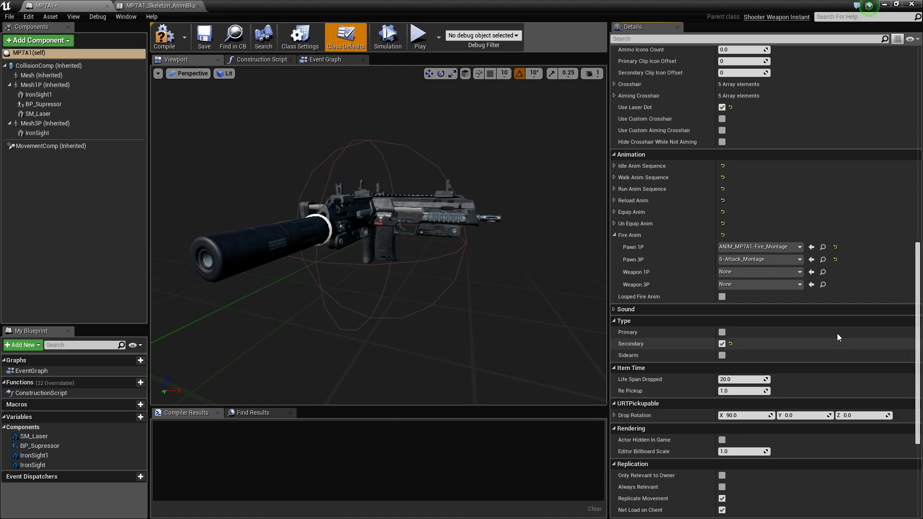
pyautogui.scroll(3, 819, 320)
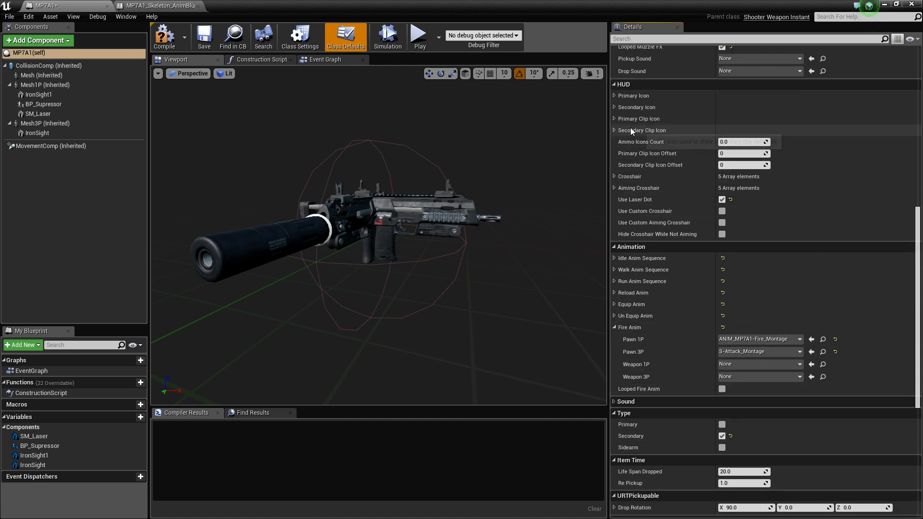
pyautogui.scroll(4, 786, 120)
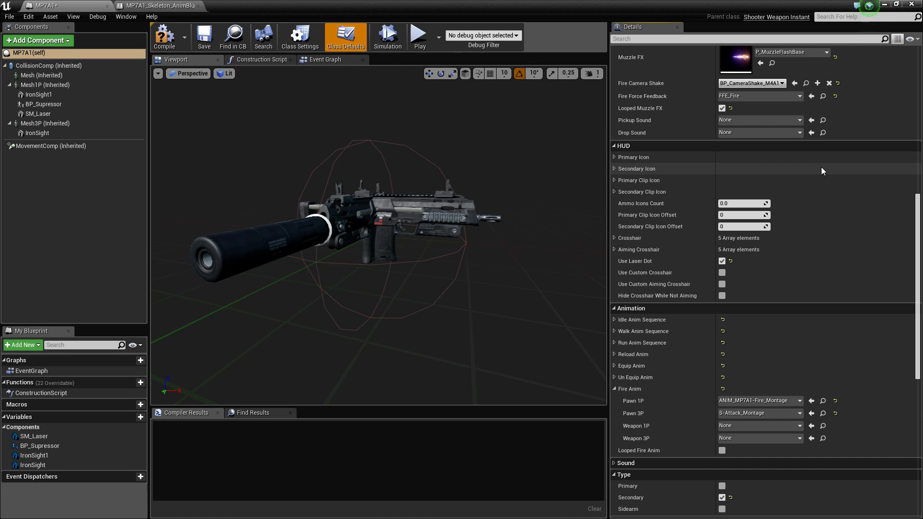
pyautogui.click(615, 388)
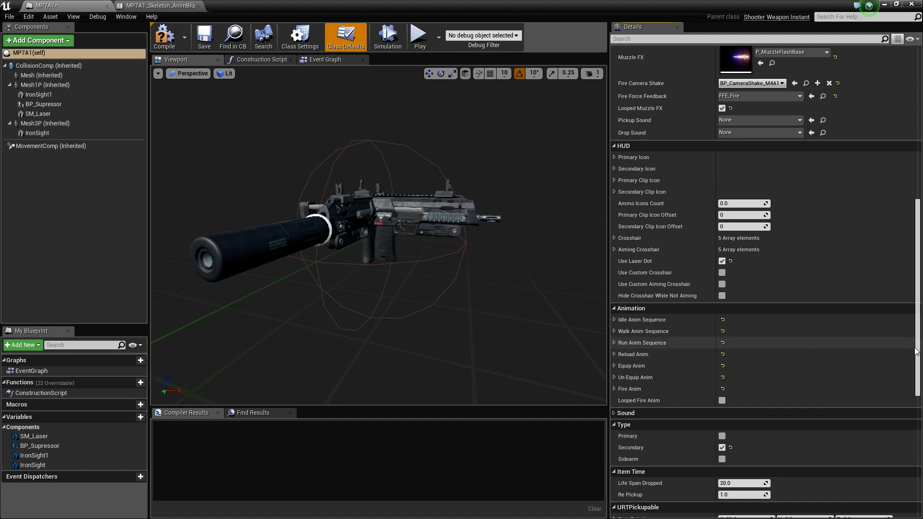
# Go back to the Config defaults, check the MP7A1_Skeleton_AnimBlueprint Anim Graph and return to the MP7A1 blueprint
pyautogui.moveTo(916, 352); pyautogui.dragTo(916, 198)
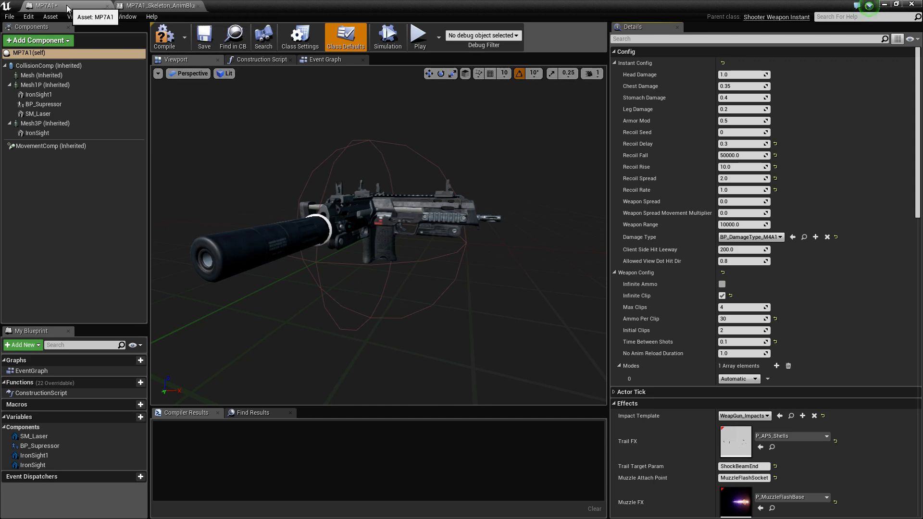
pyautogui.click(123, 8)
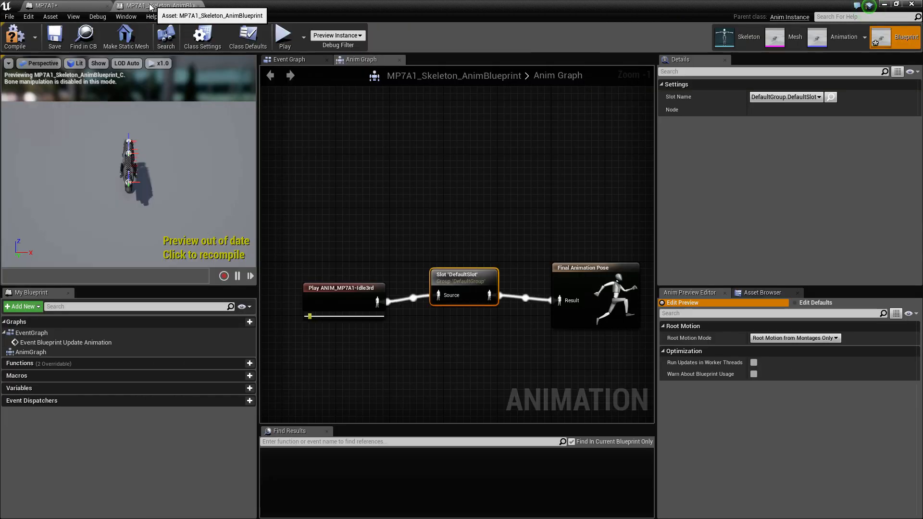
pyautogui.click(77, 6)
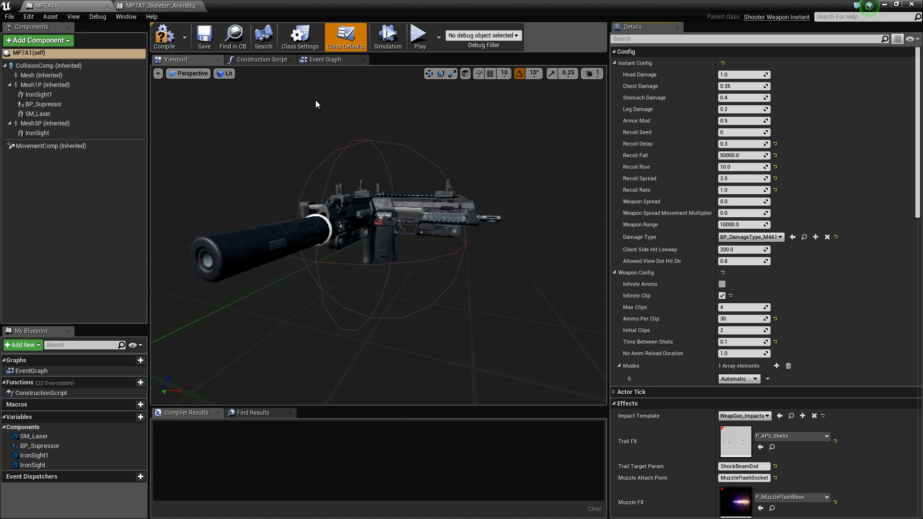